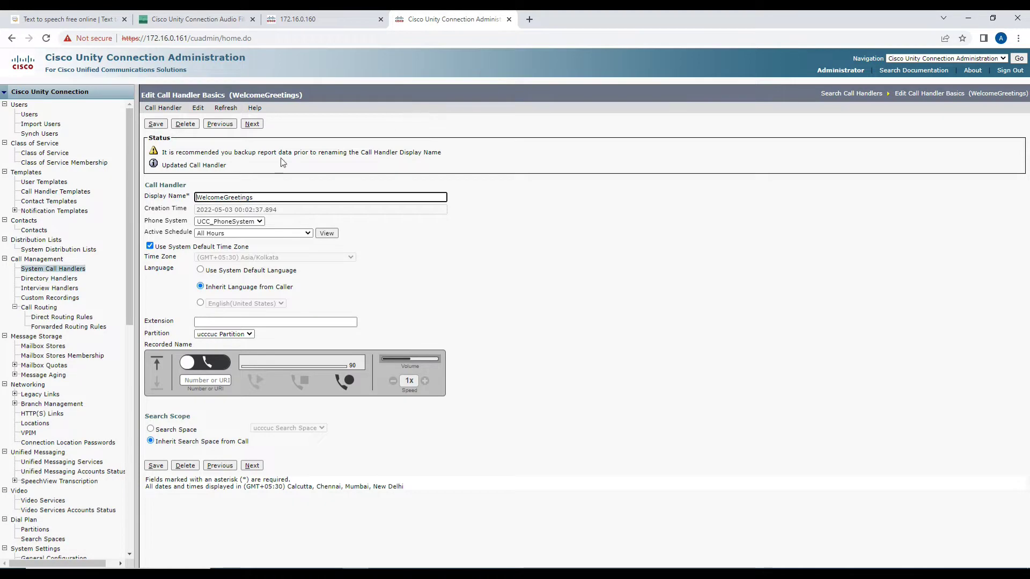
Switch to the 'Cisco Unity Connection Audio File Format' article on uccollabing.com
click(209, 19)
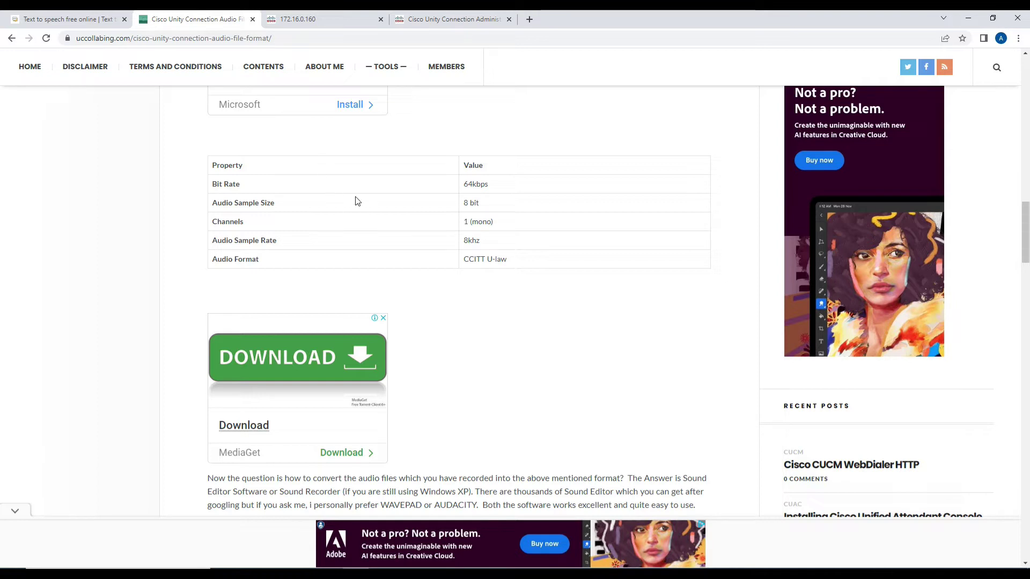
Highlight the required format values in the table, then return to the WelcomeGreetings call handler page
drag(463, 184, 506, 261)
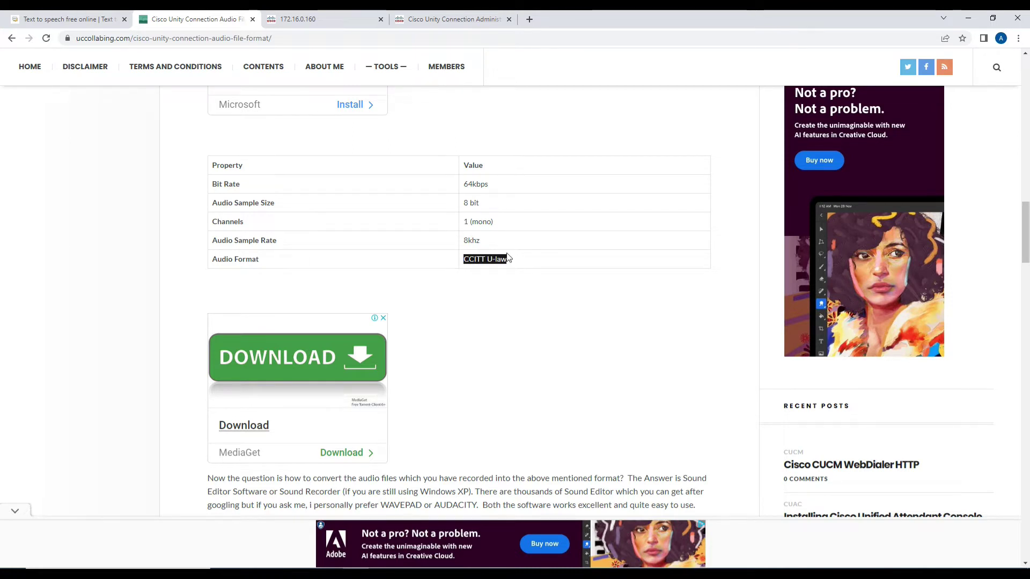
click(460, 19)
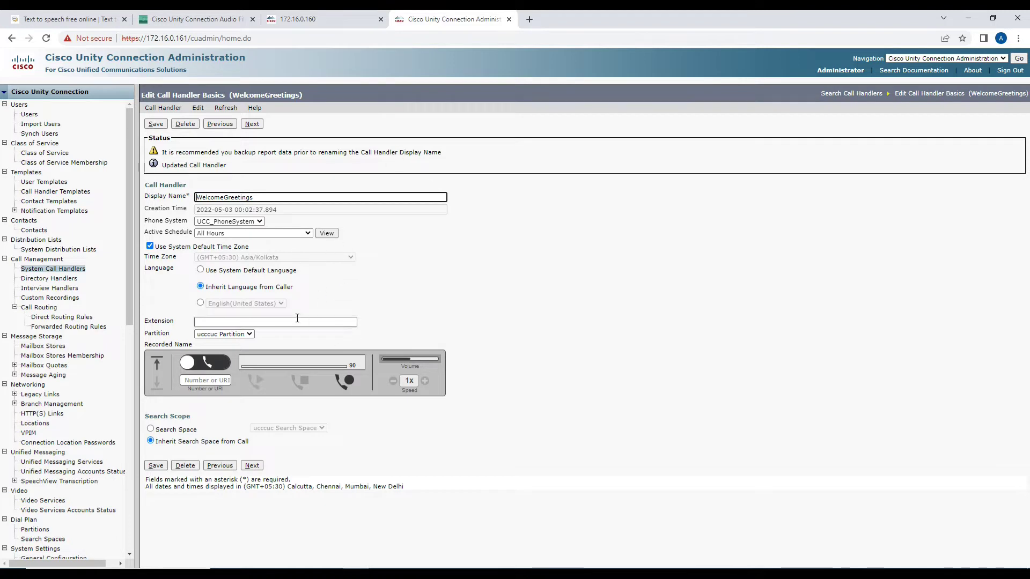
Enter 'Hello, Welcome to Cisco Unity Connection test call handler.' into the TextToSpeechFree text box
click(102, 13)
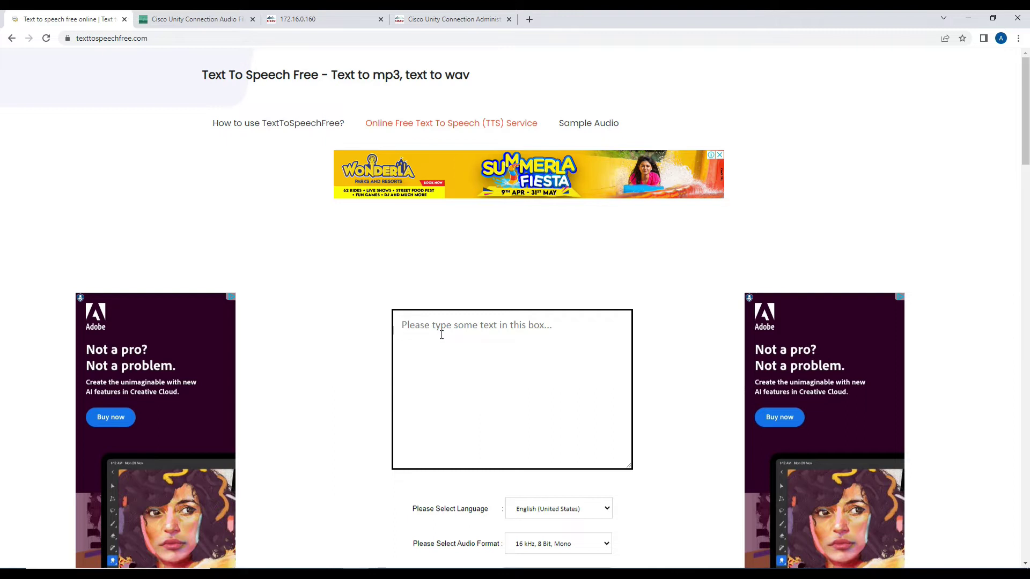
text(Hello)
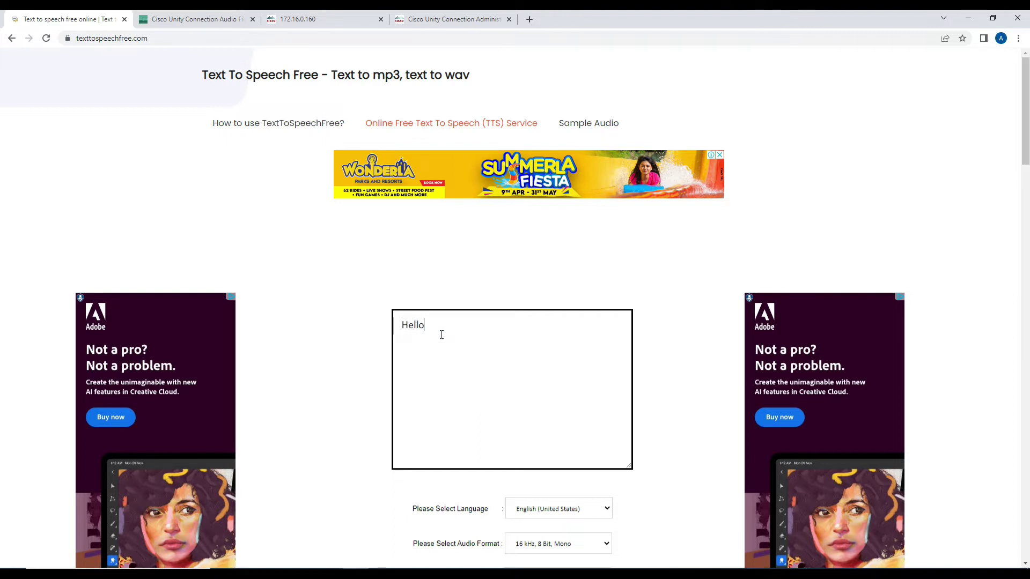
text(, Welcome to )
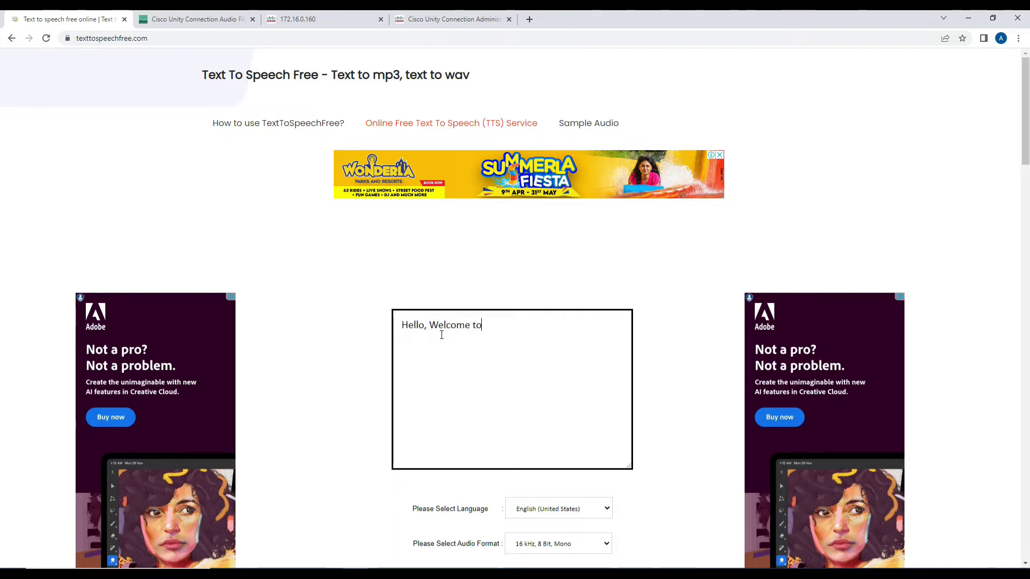
text(Cisco Unit)
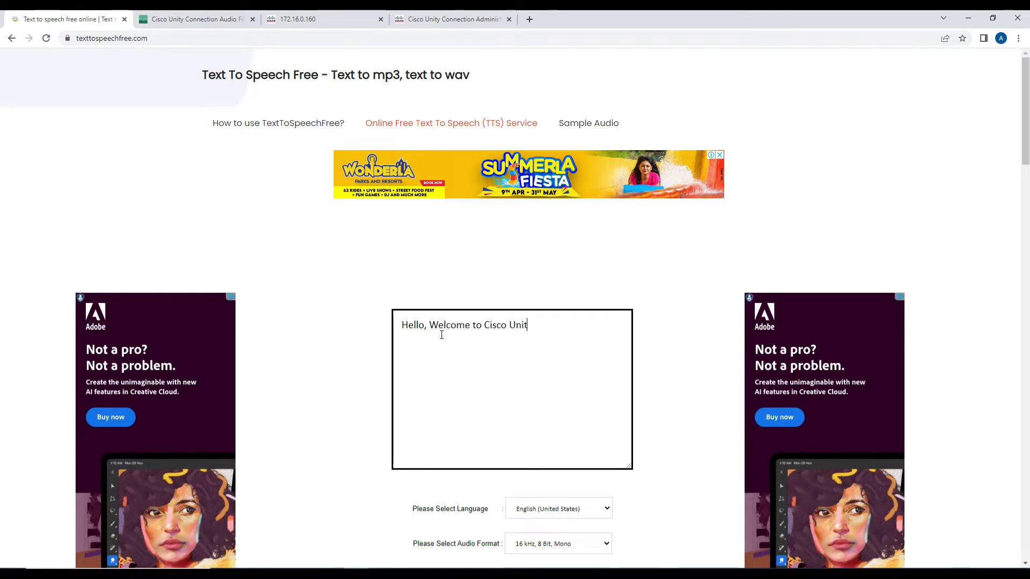
text(y Connection )
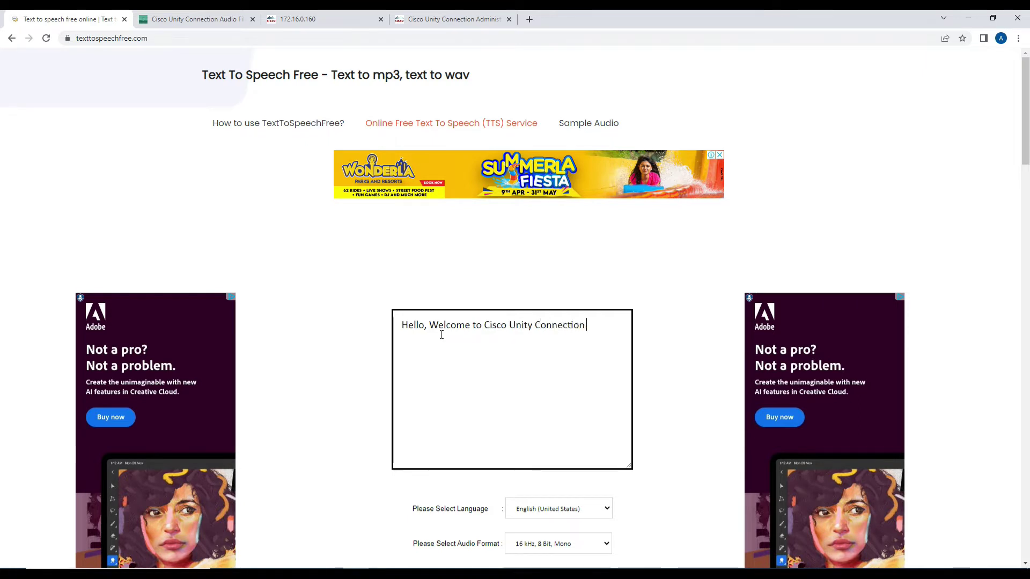
text(test call )
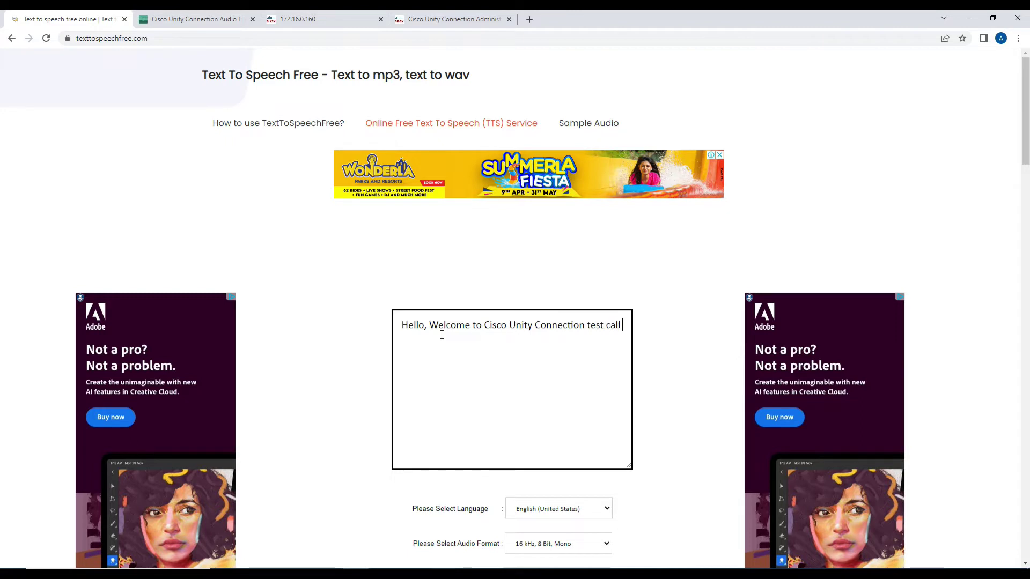
text(handler.)
scroll(485, 363, down, 1)
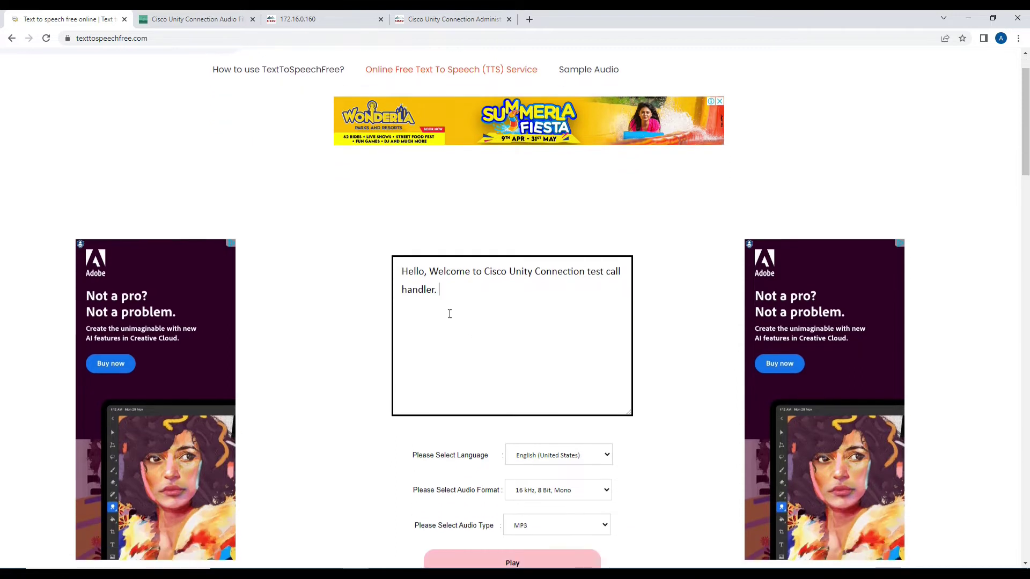
drag(401, 272, 449, 290)
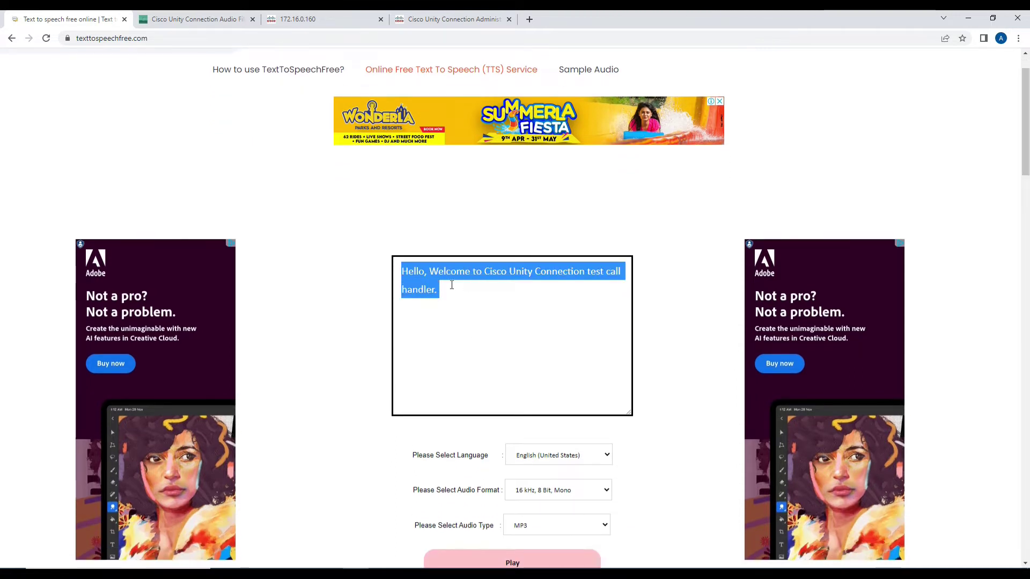
scroll(462, 324, down, 3)
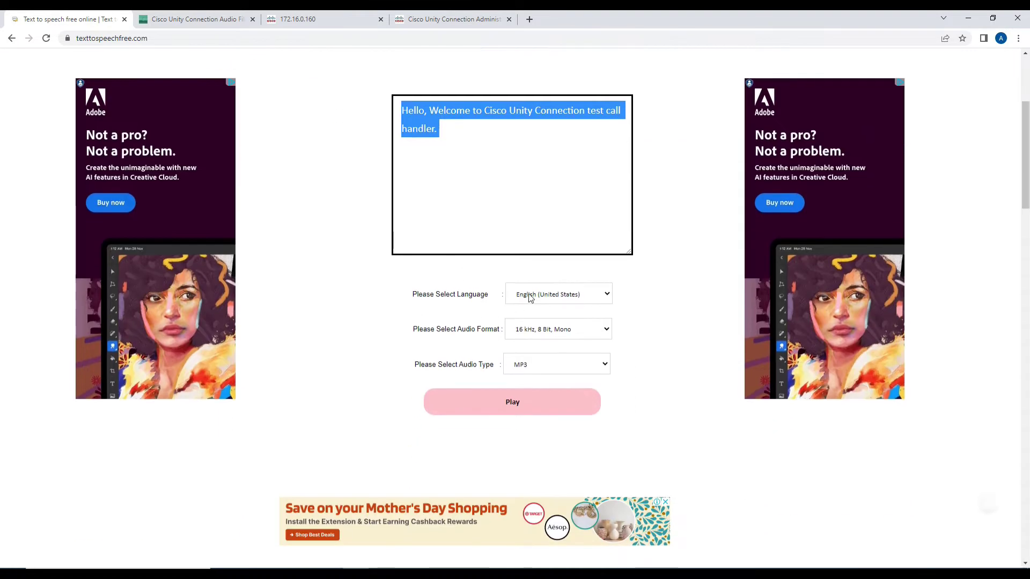
click(529, 294)
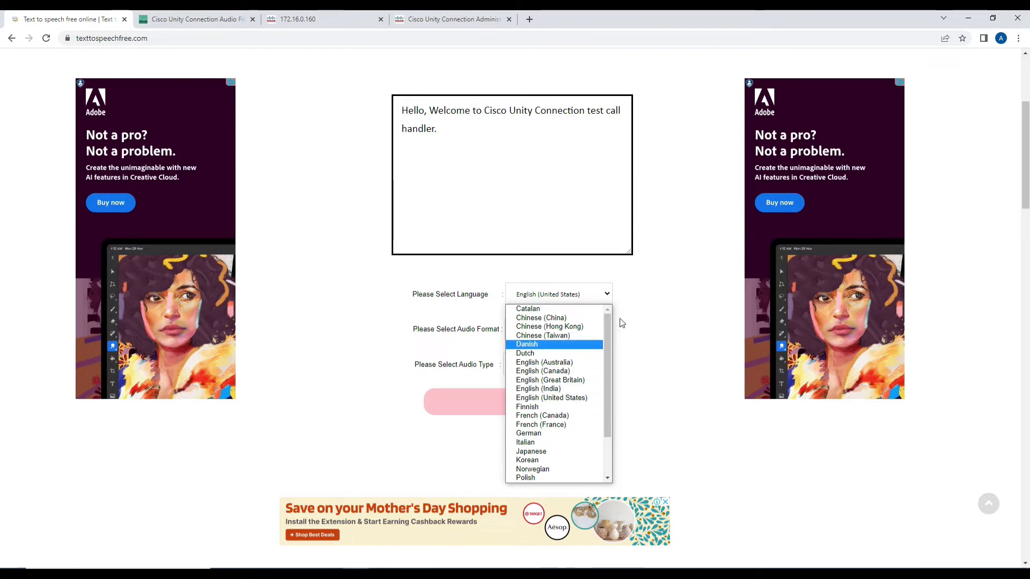
click(635, 343)
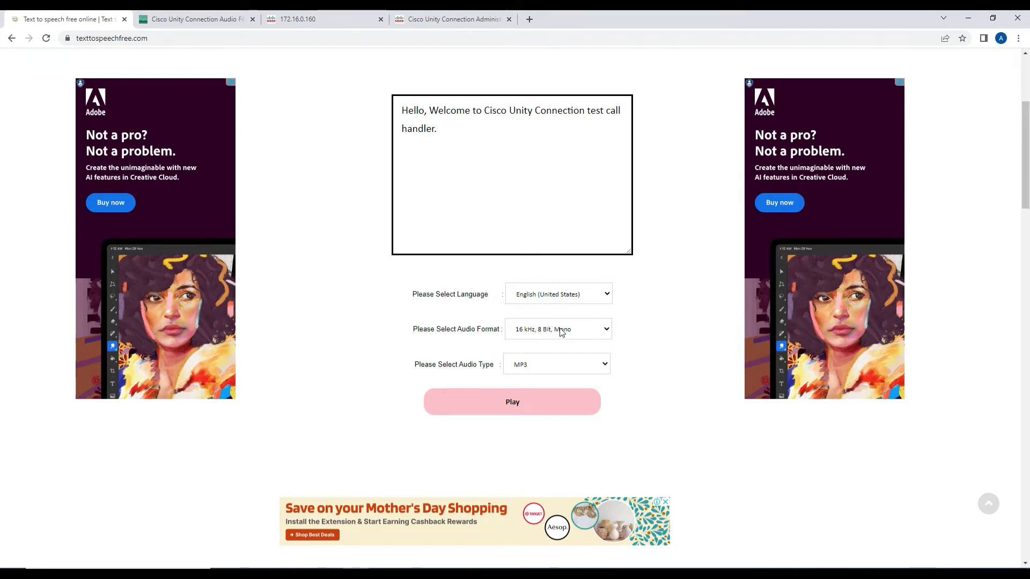
click(525, 368)
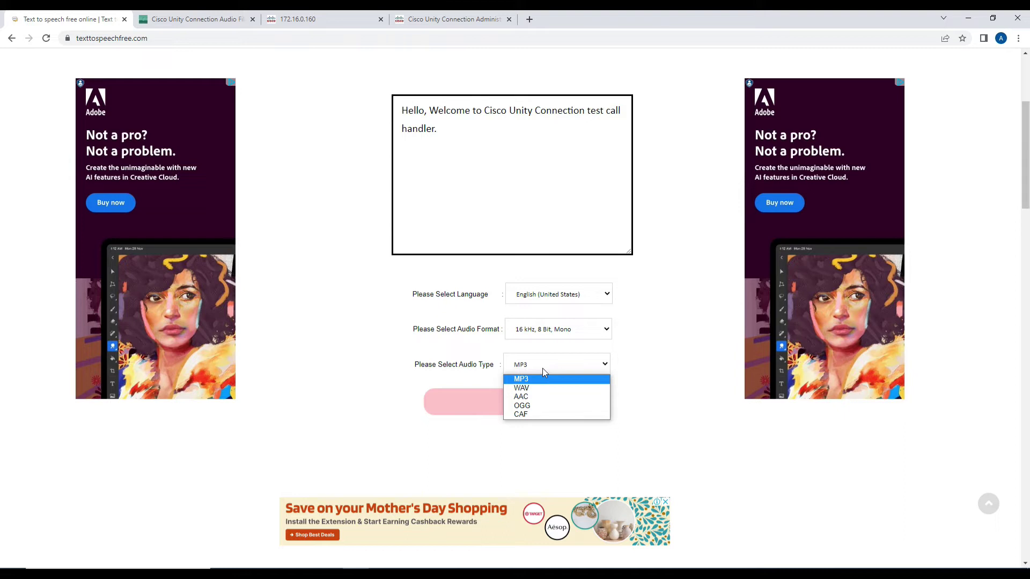
click(538, 379)
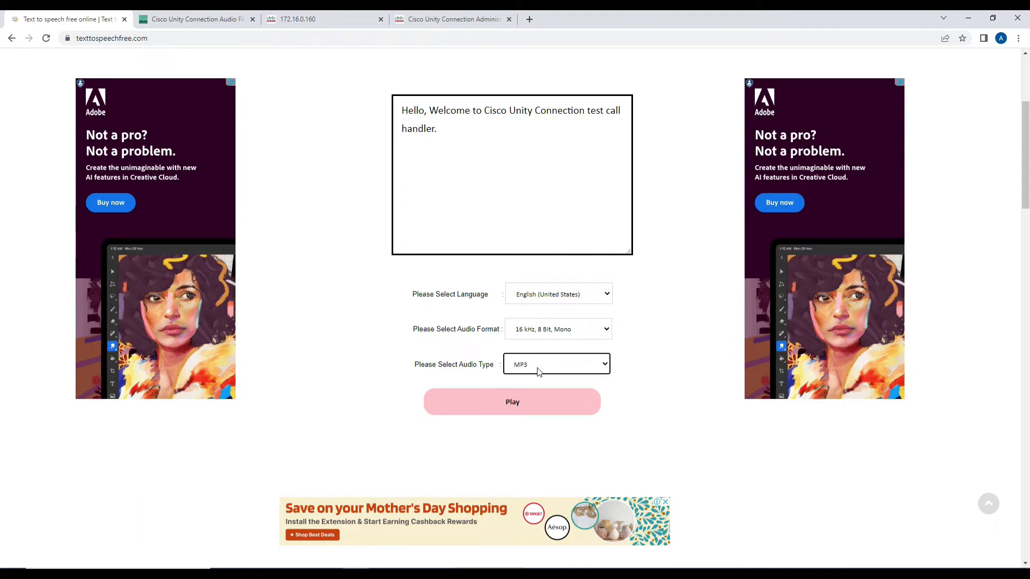
click(524, 402)
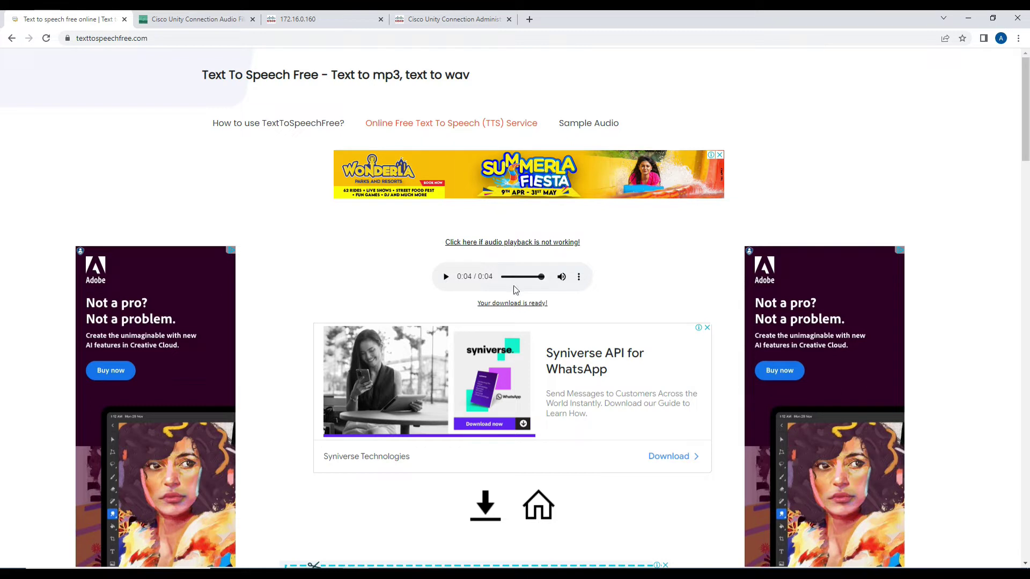
Download the generated welcome-greeting MP3 from the audio player
right_click(516, 293)
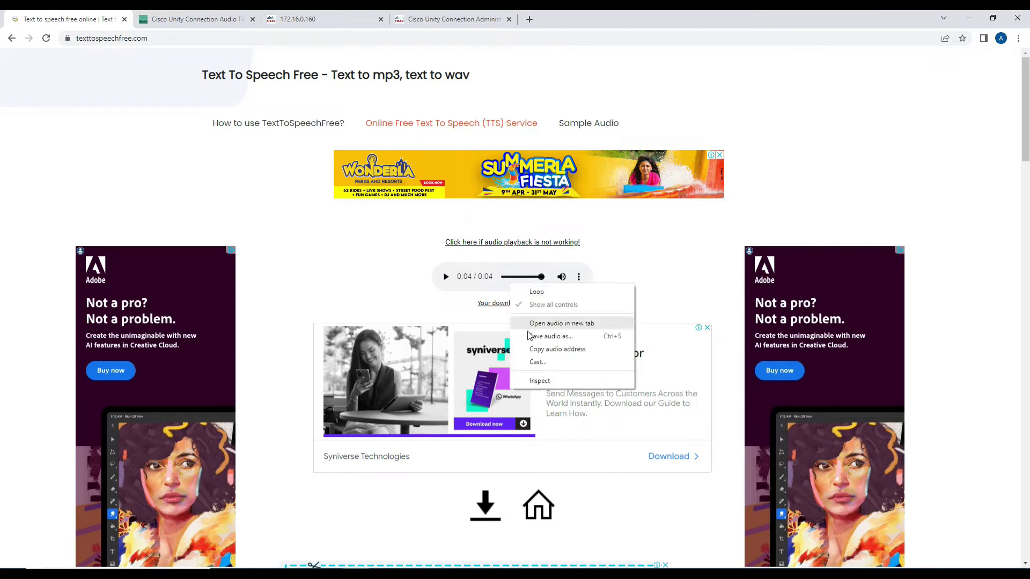
click(458, 307)
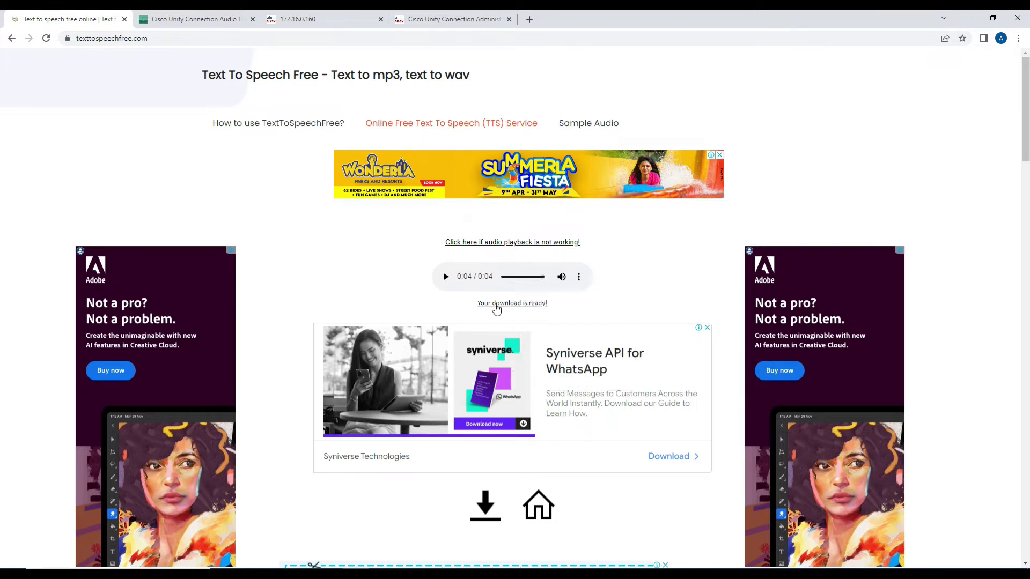
click(485, 501)
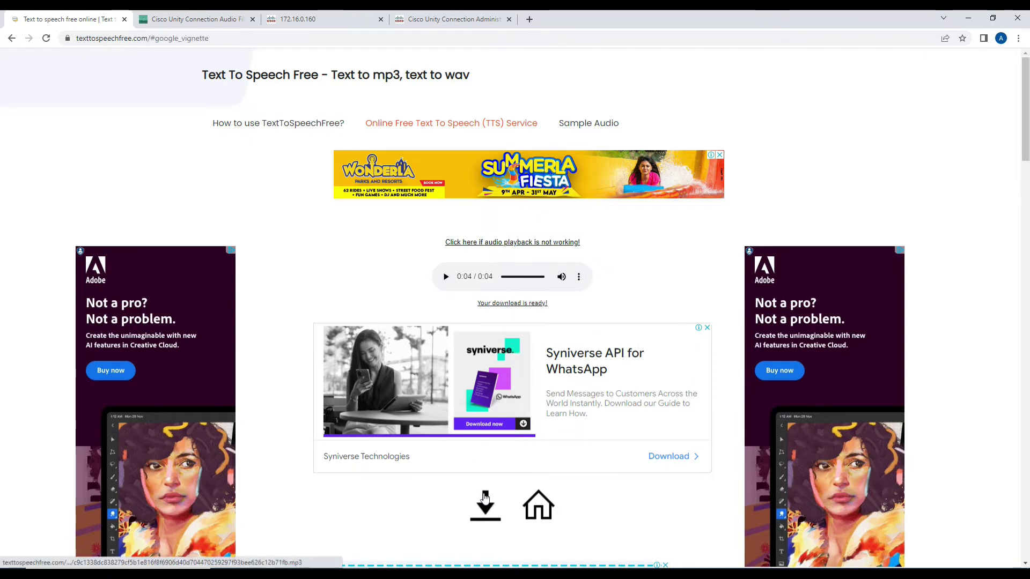
Dismiss the ad and save the speech clip to Downloads as Test123.mp3
click(755, 192)
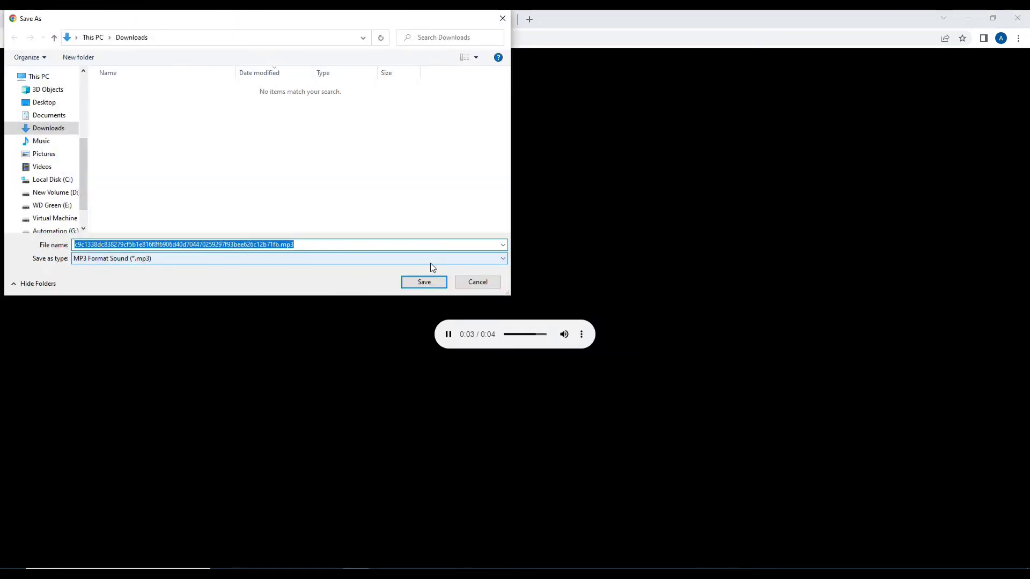
text(Test)
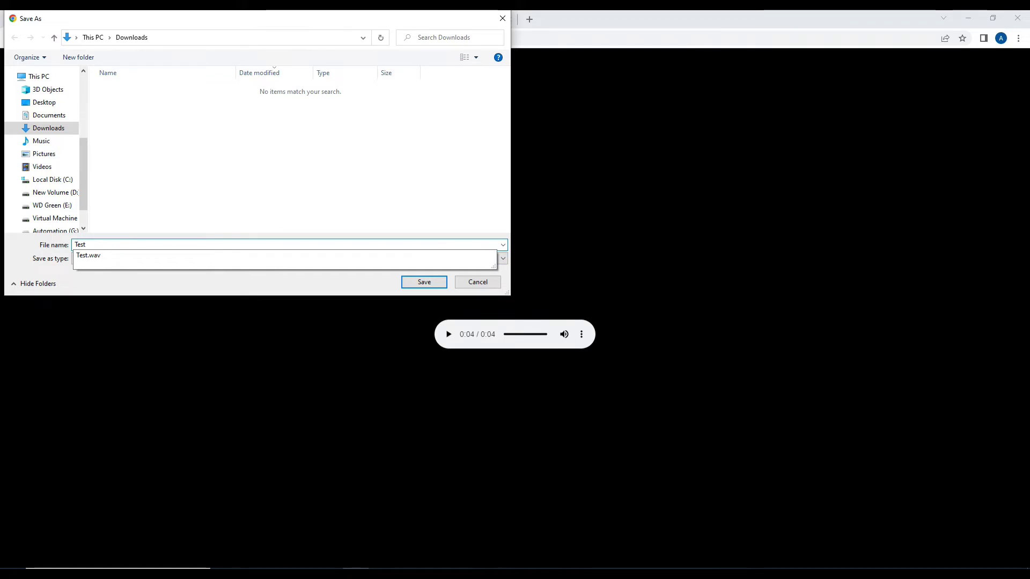
text(123)
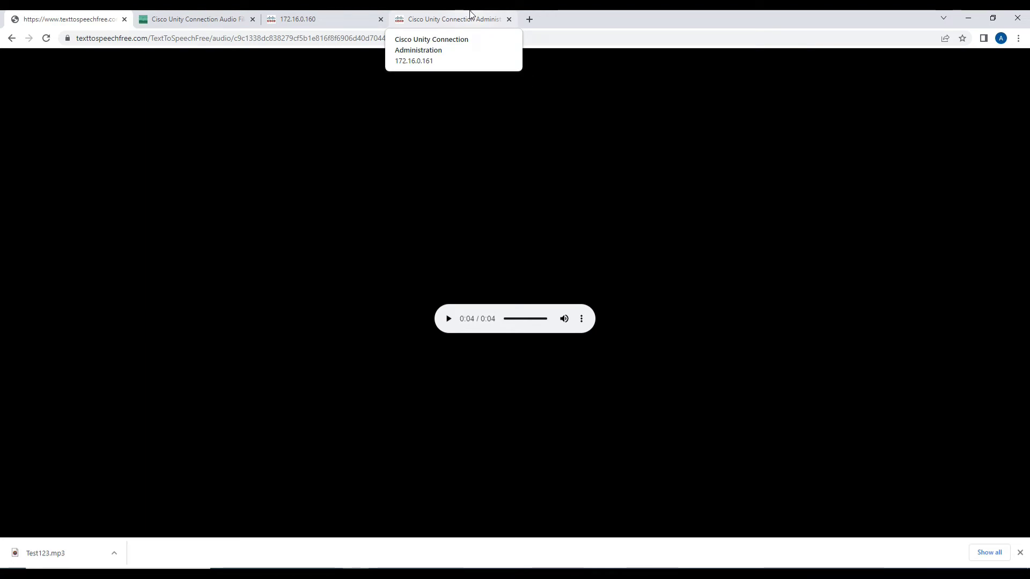
click(470, 16)
Try uploading Test123.mp3 as the recorded name and dismiss the Invalid file error
click(156, 364)
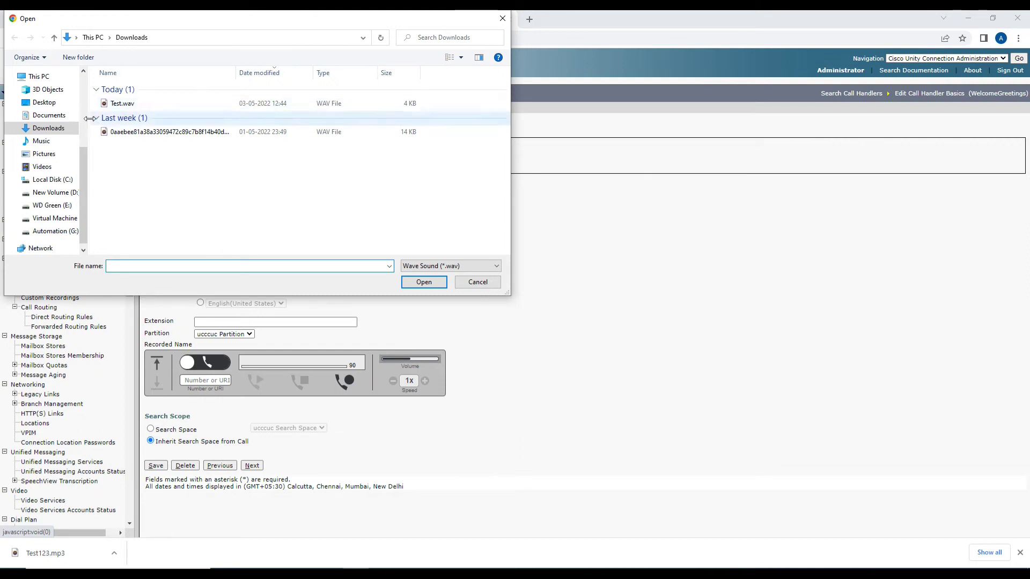
click(423, 265)
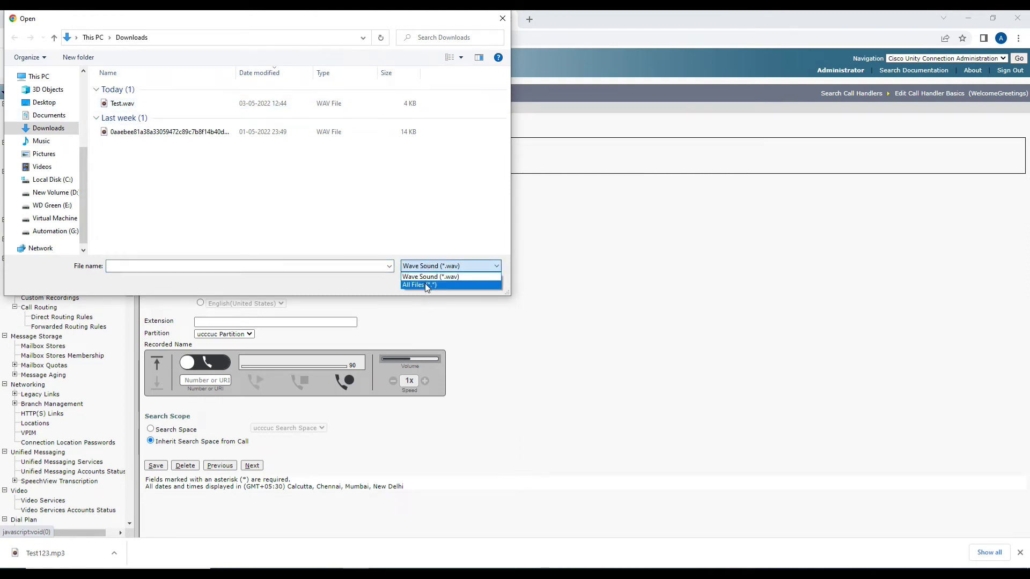
click(425, 284)
click(139, 106)
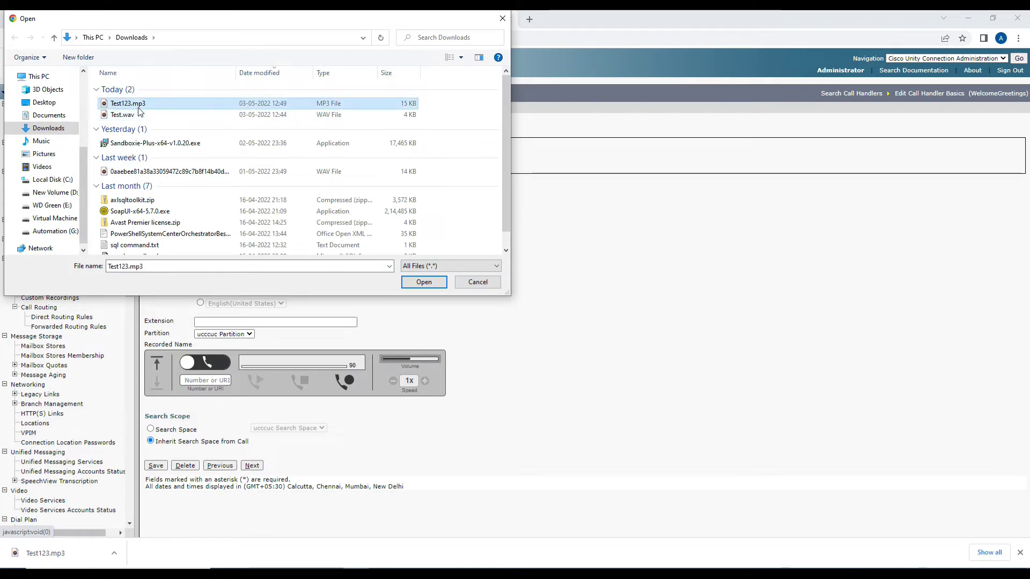
click(421, 285)
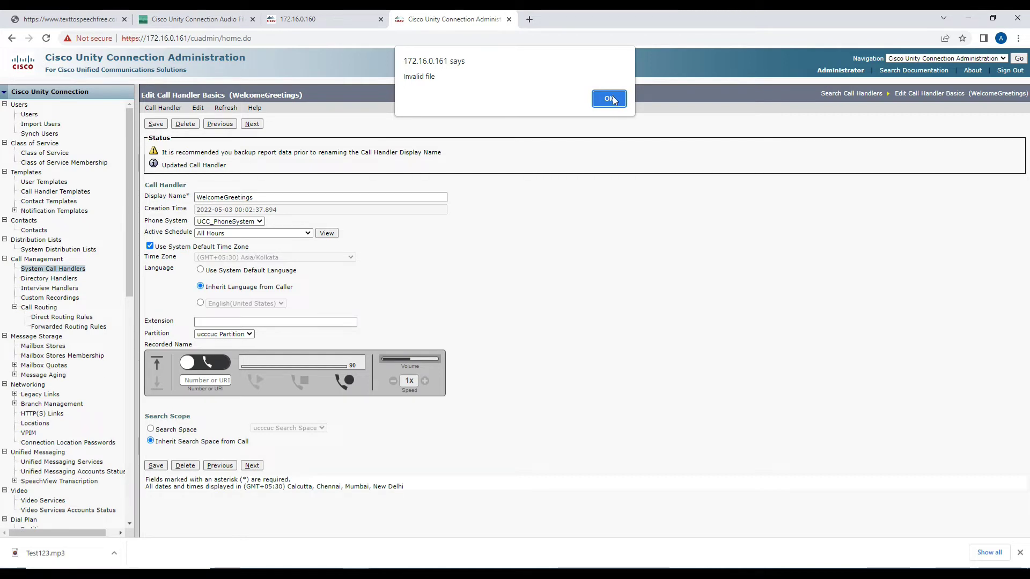
click(612, 99)
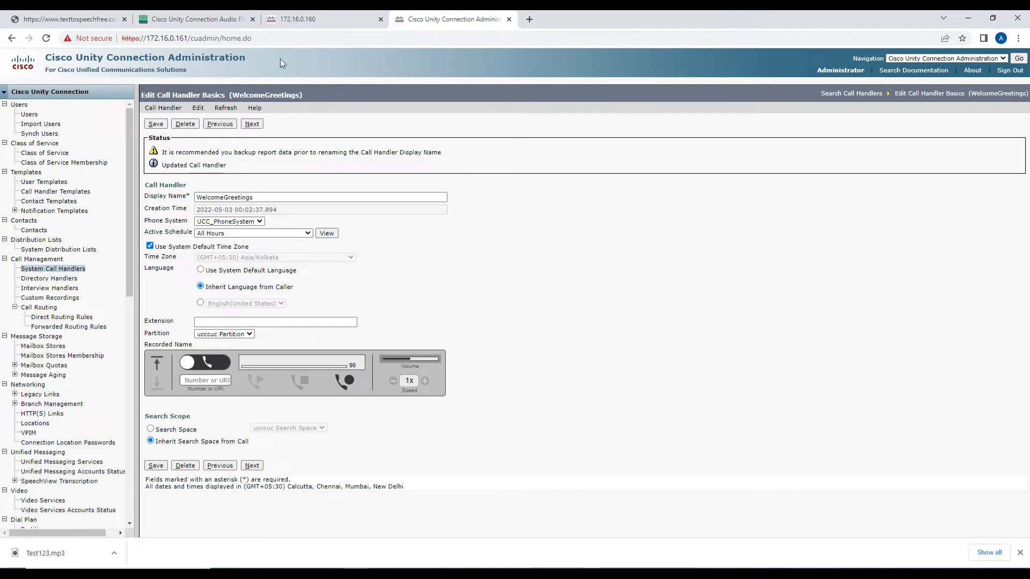
click(216, 16)
Highlight the required audio format values in the table, then switch to WavePad
click(456, 247)
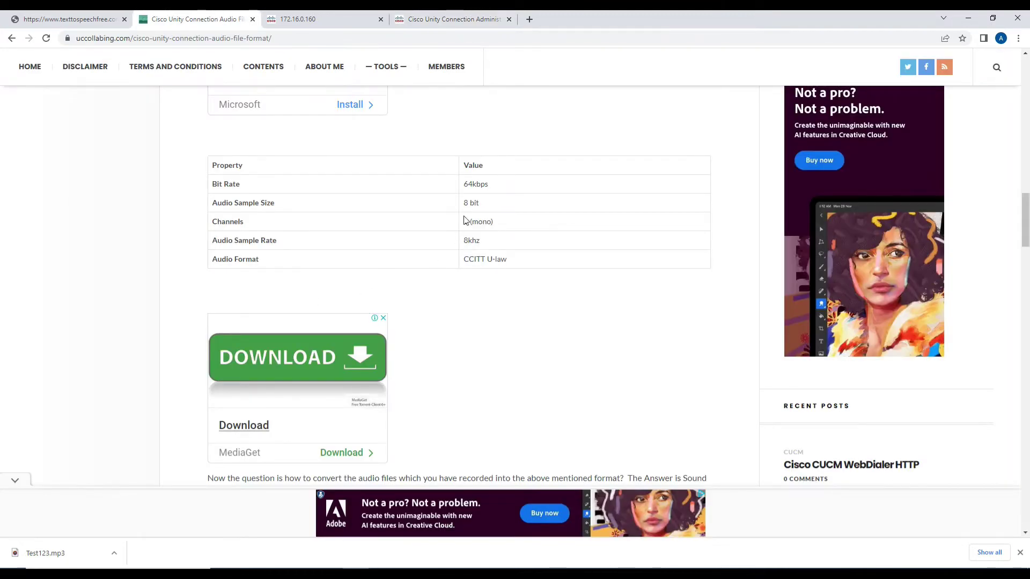
drag(468, 182, 489, 252)
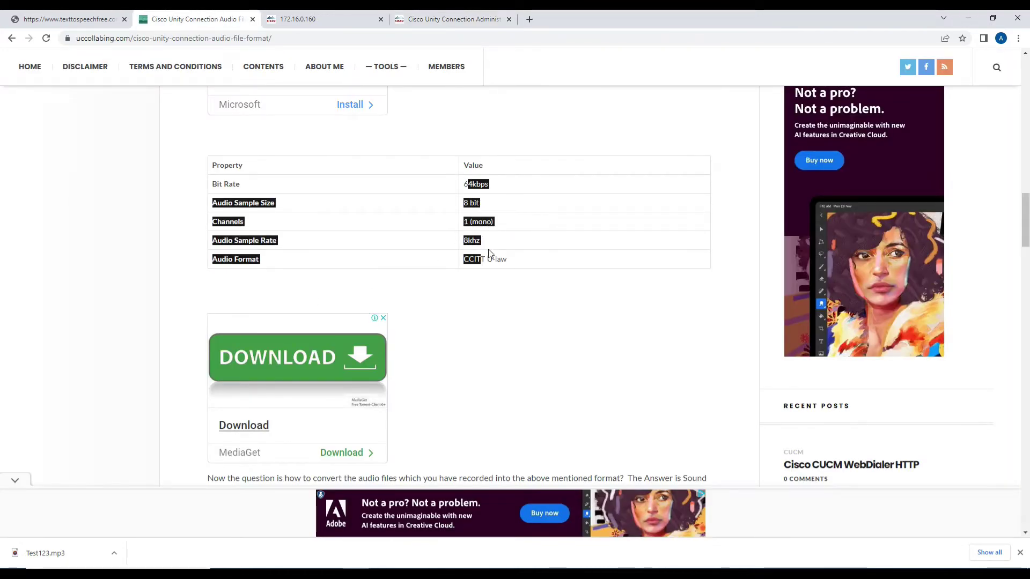
click(492, 241)
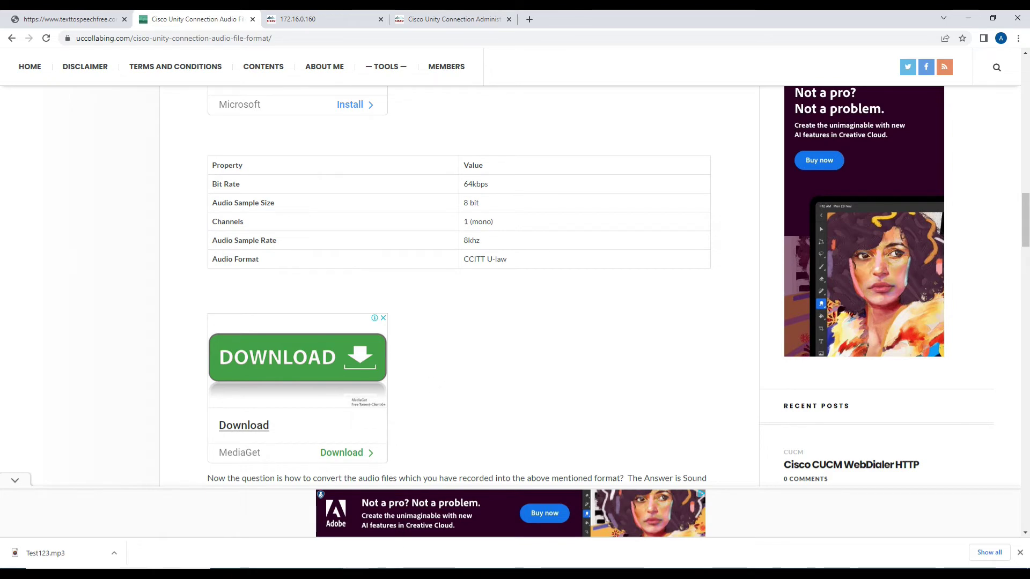
key(alt+Tab)
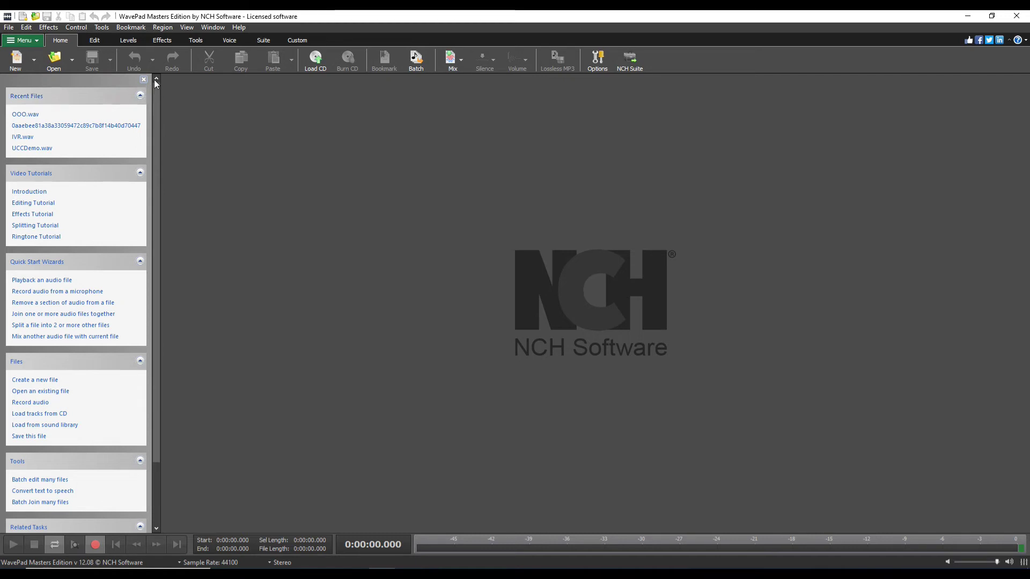
Open Test123.mp3 in WavePad
click(56, 58)
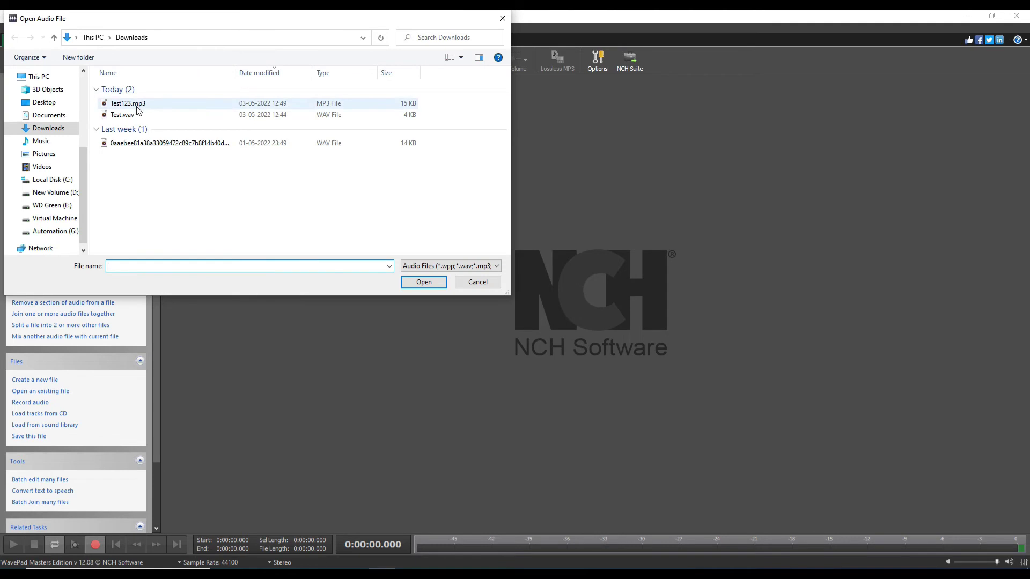
click(132, 103)
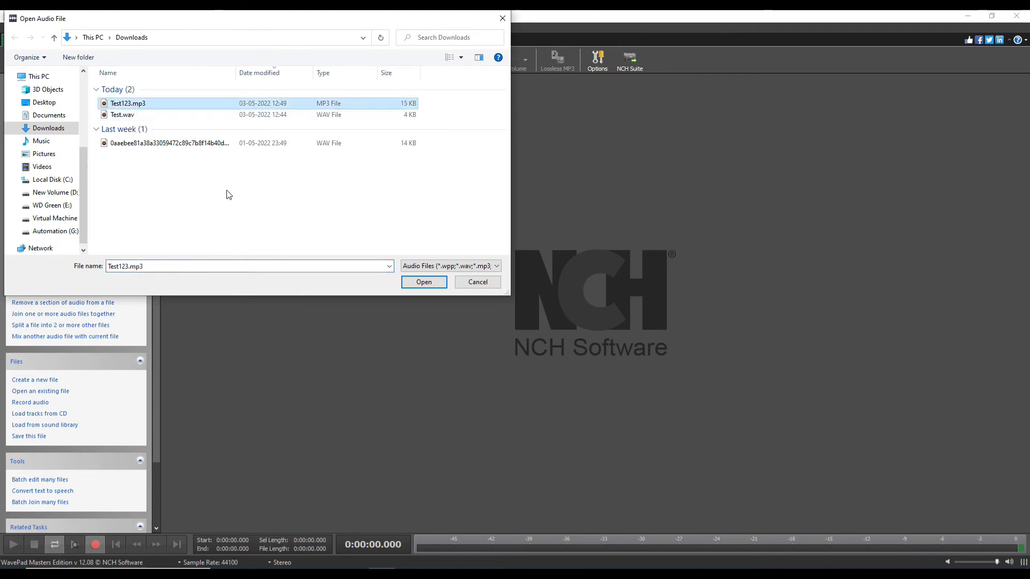
click(414, 283)
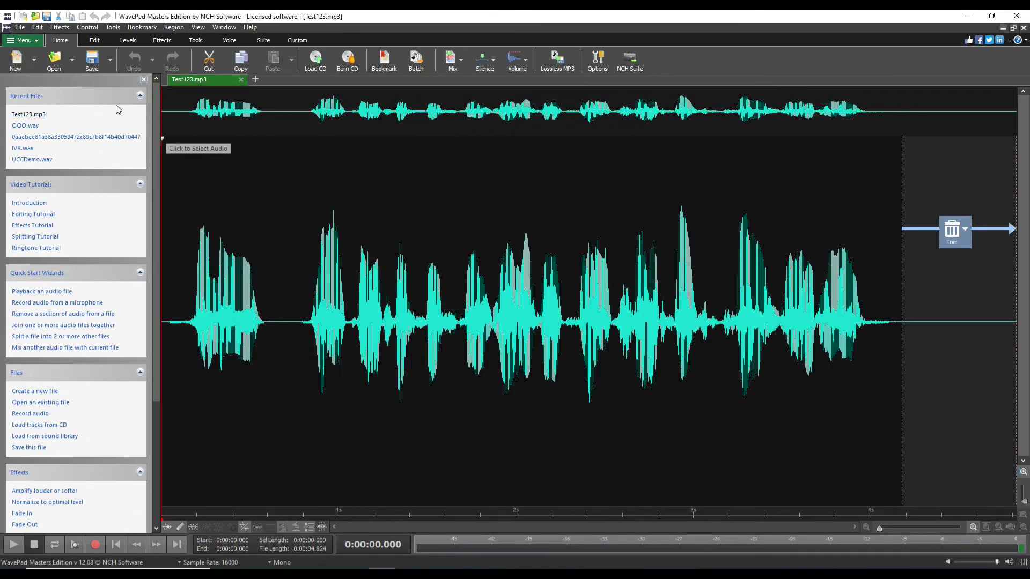
Save a copy as Test123.wav with the Wave (*.wav) file type
click(20, 28)
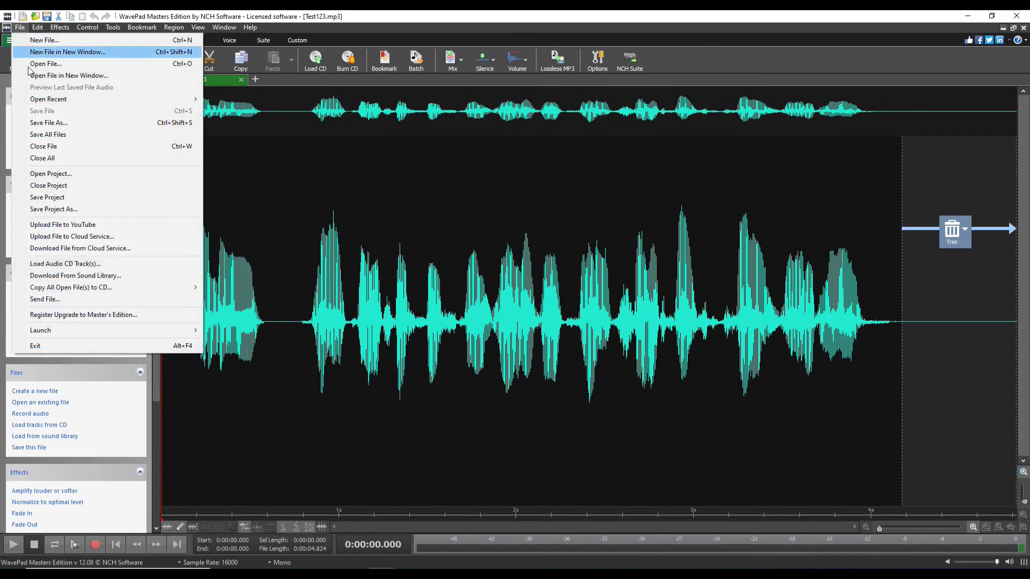
click(37, 122)
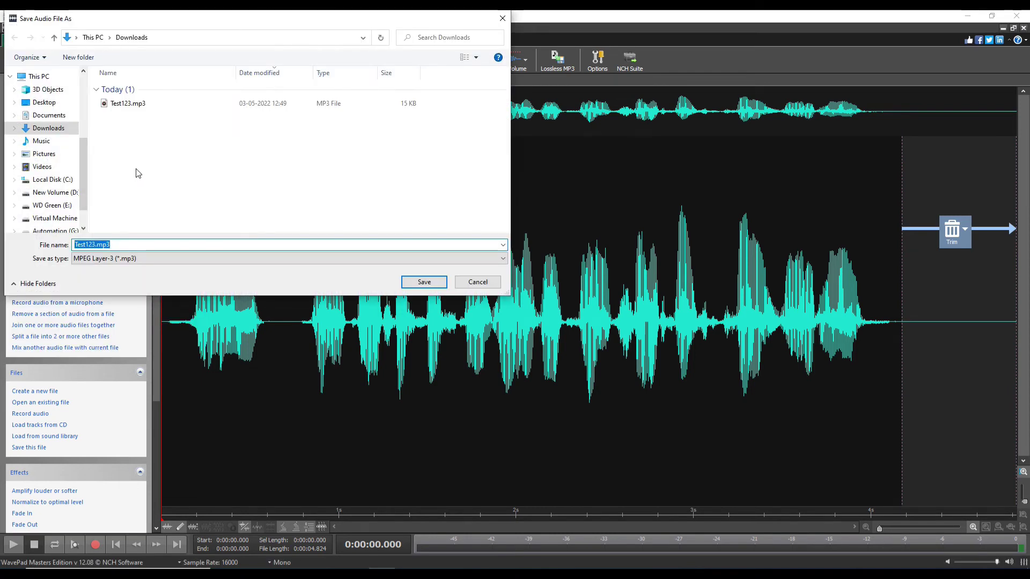
click(154, 258)
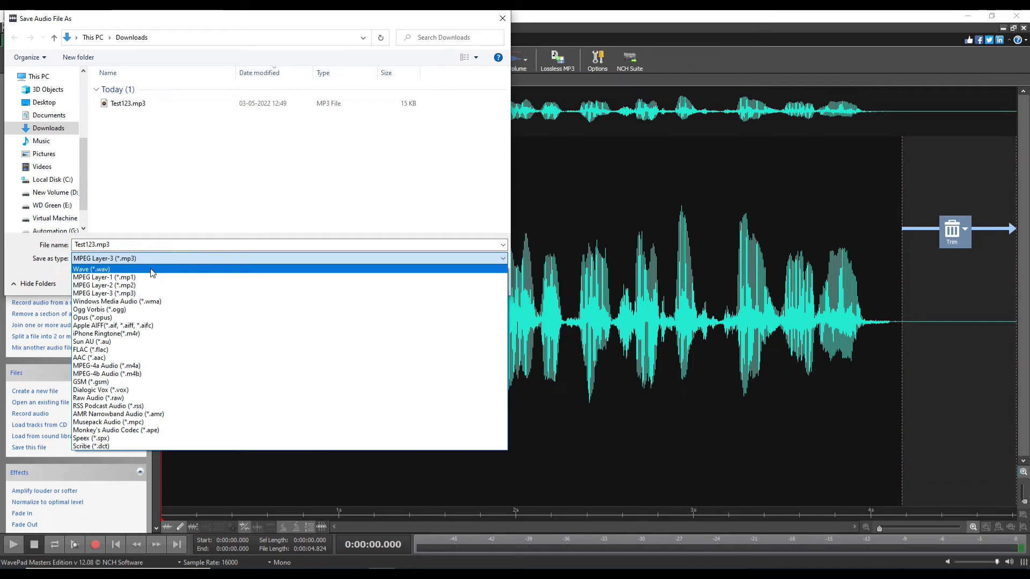
click(152, 273)
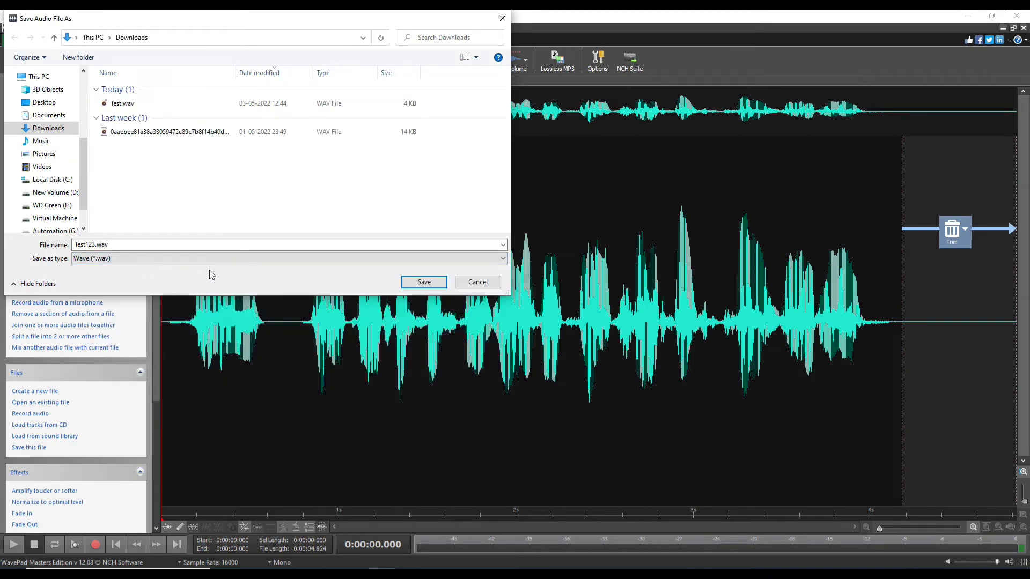
click(418, 285)
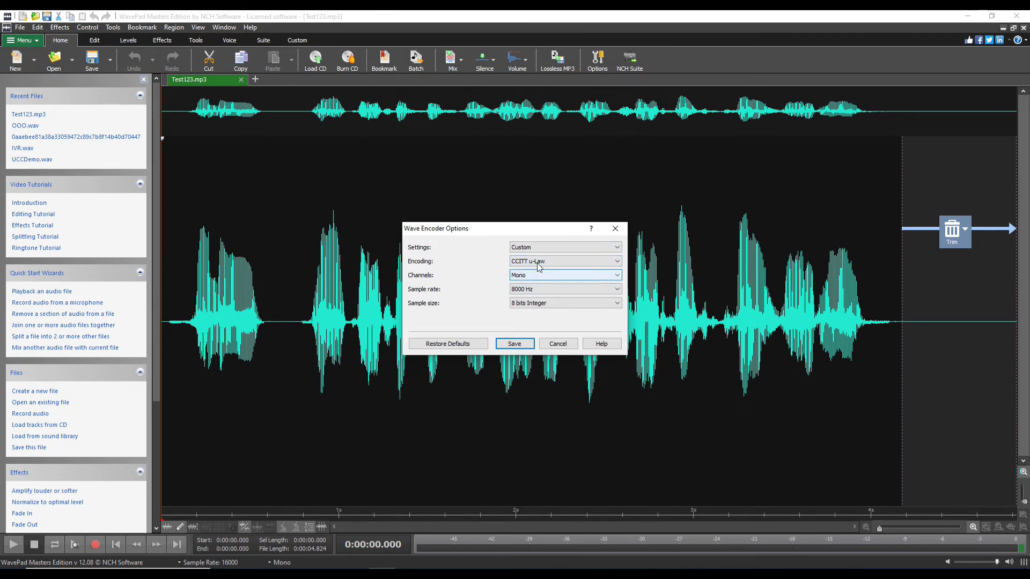
Set the Wave encoder to CCITT u-Law, Mono, 8000 Hz and 8 bits Integer
click(542, 263)
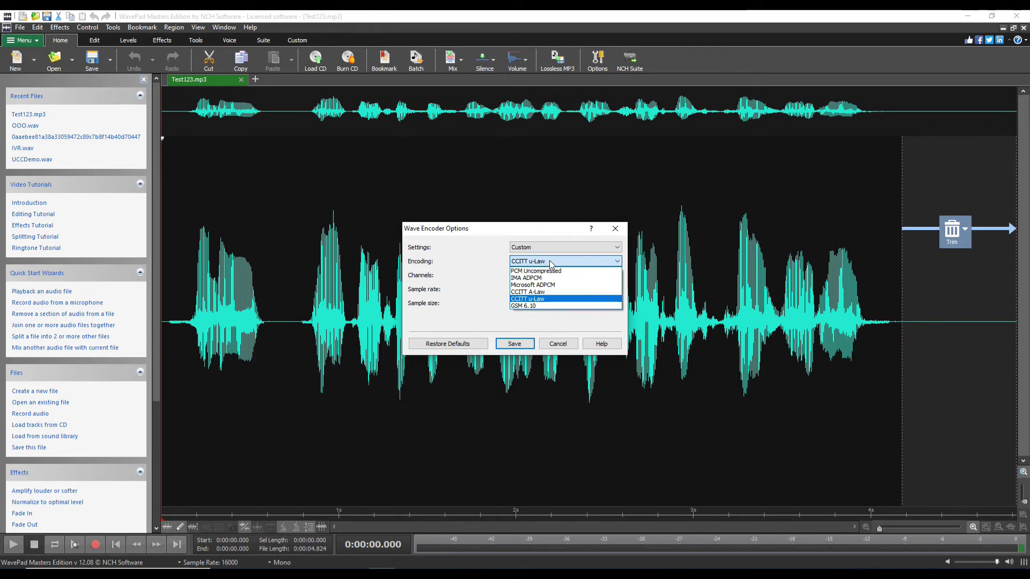
click(549, 259)
click(546, 274)
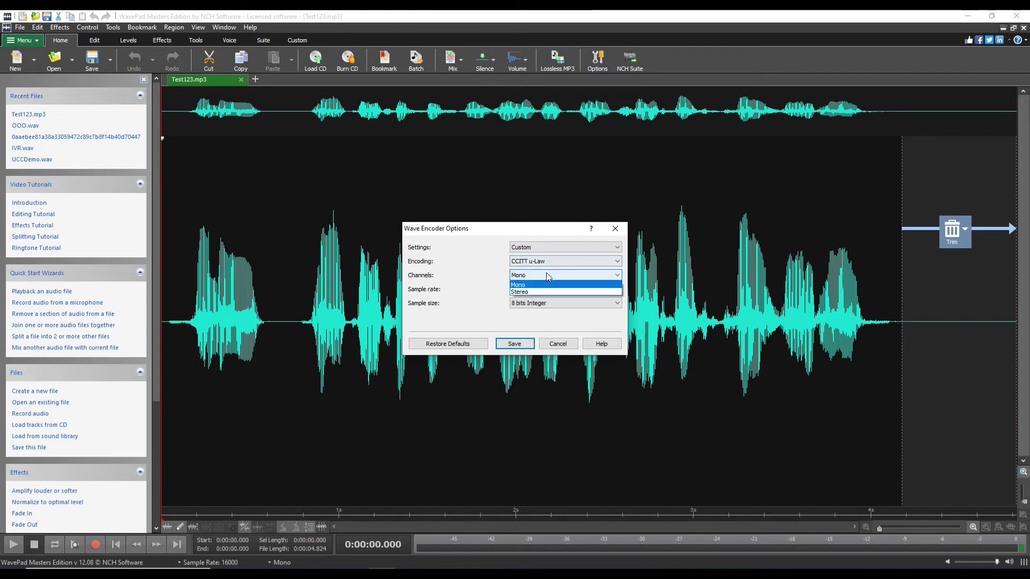
click(546, 274)
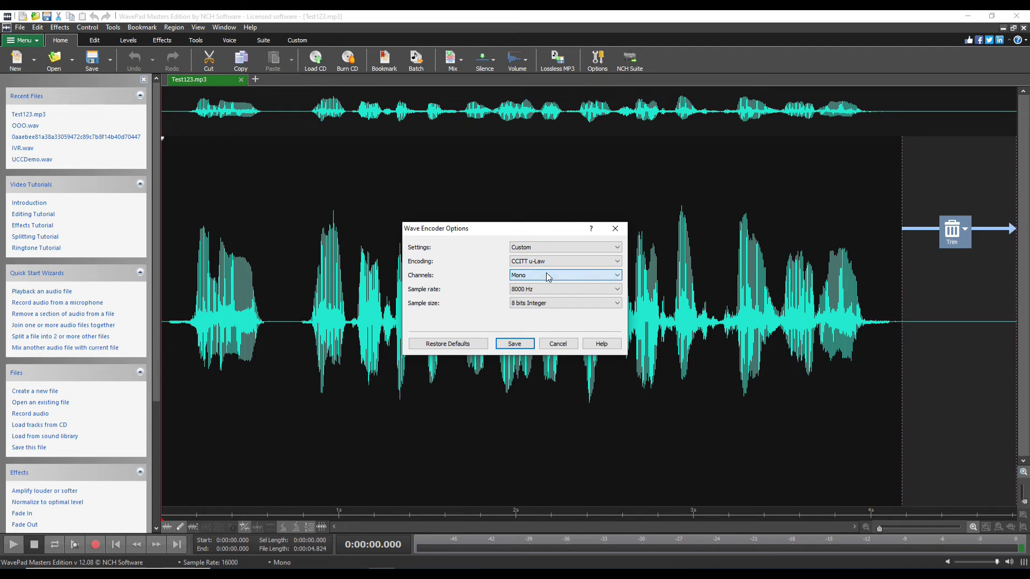
click(544, 288)
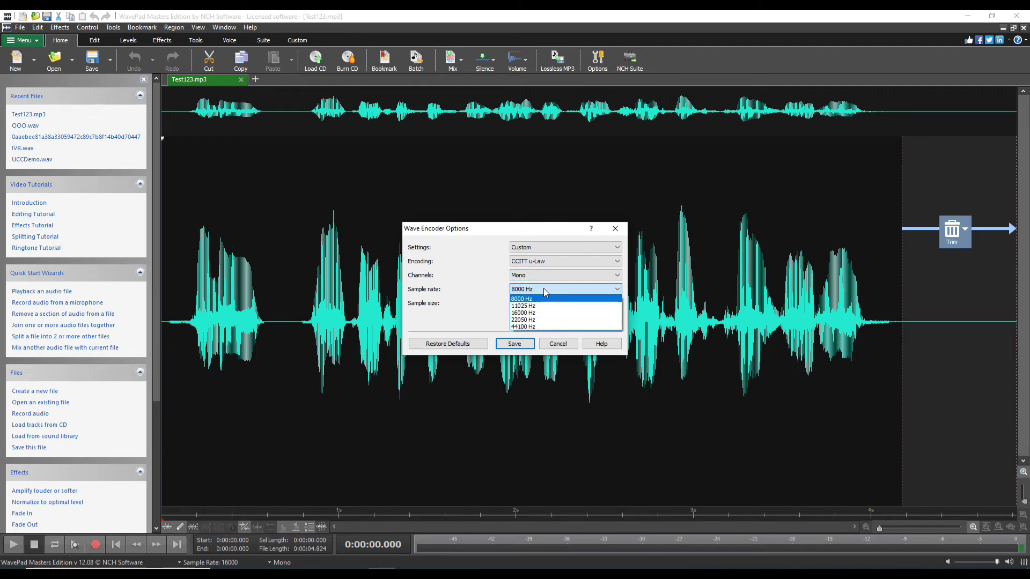
click(543, 288)
click(545, 298)
click(545, 300)
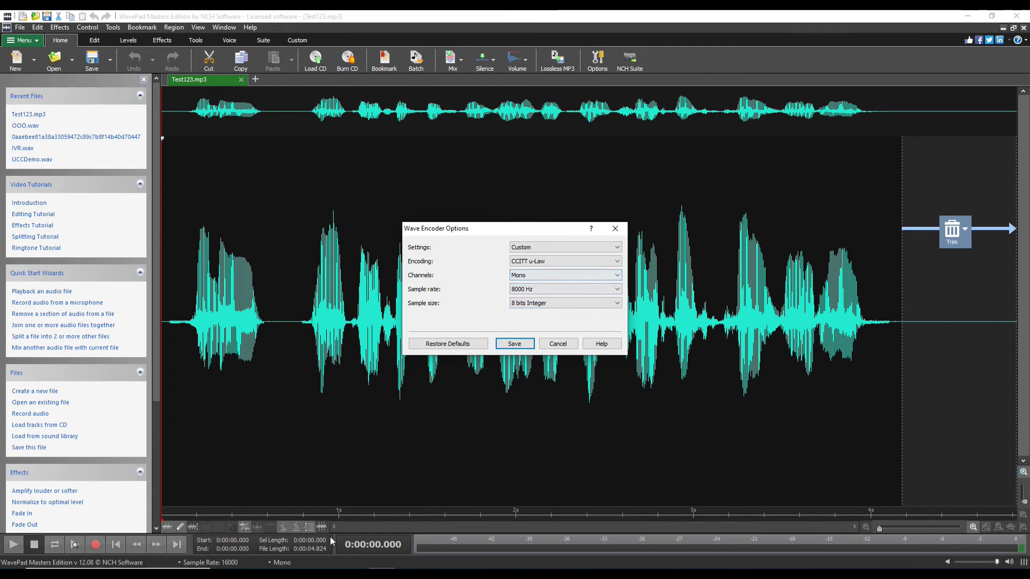
Compare the 8 bit, mono and 8khz values with the web table, then save Test123.wav
key(alt+Tab)
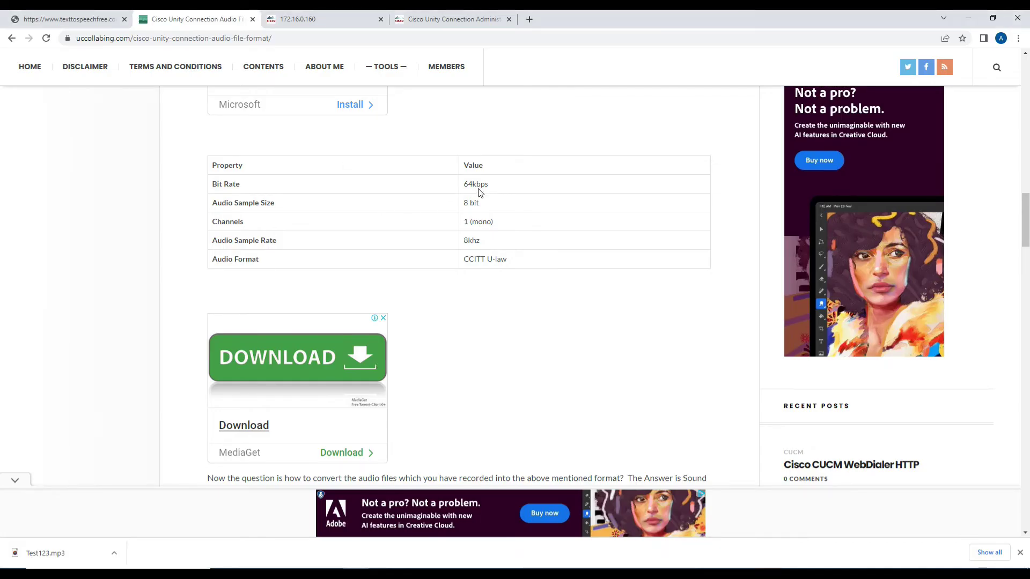
key(alt+Tab)
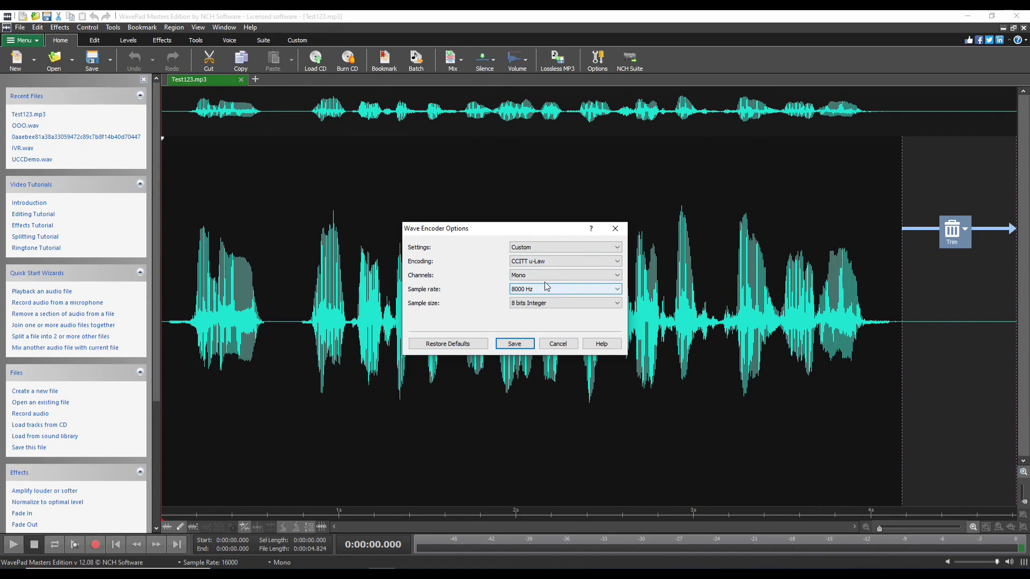
key(alt+Tab)
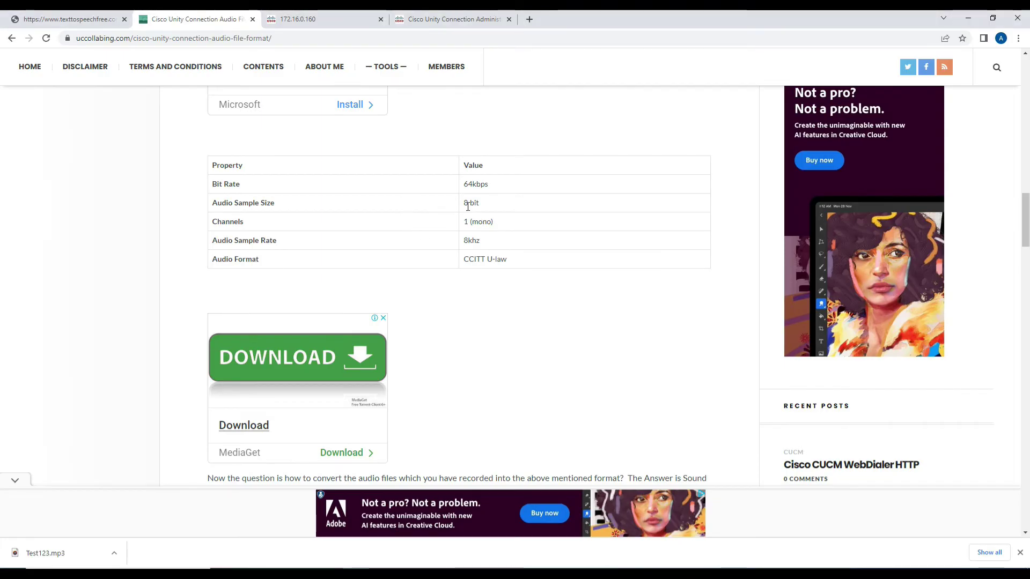
triple_click(468, 206)
key(alt+Tab)
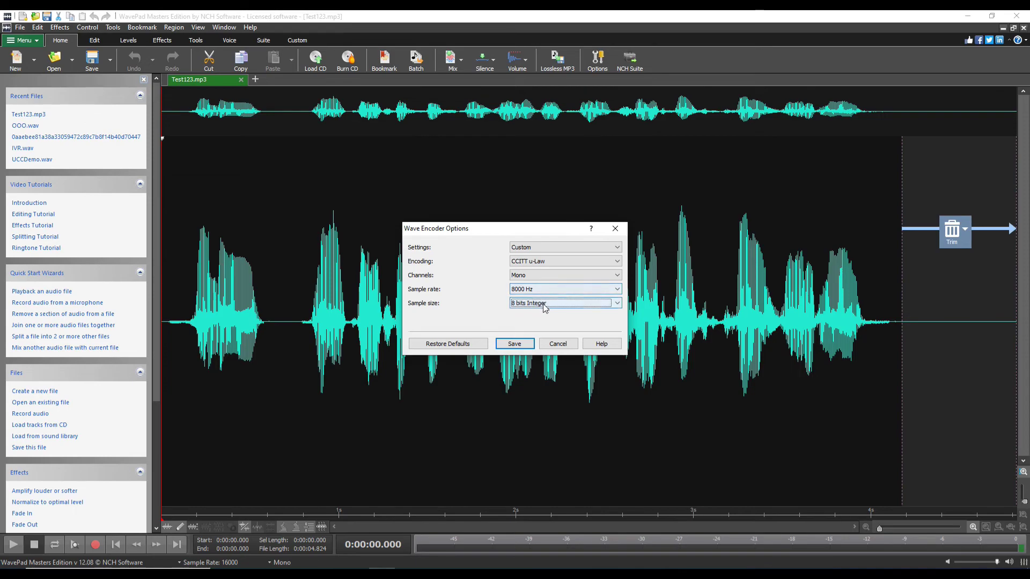
key(alt+Tab)
drag(464, 222, 497, 229)
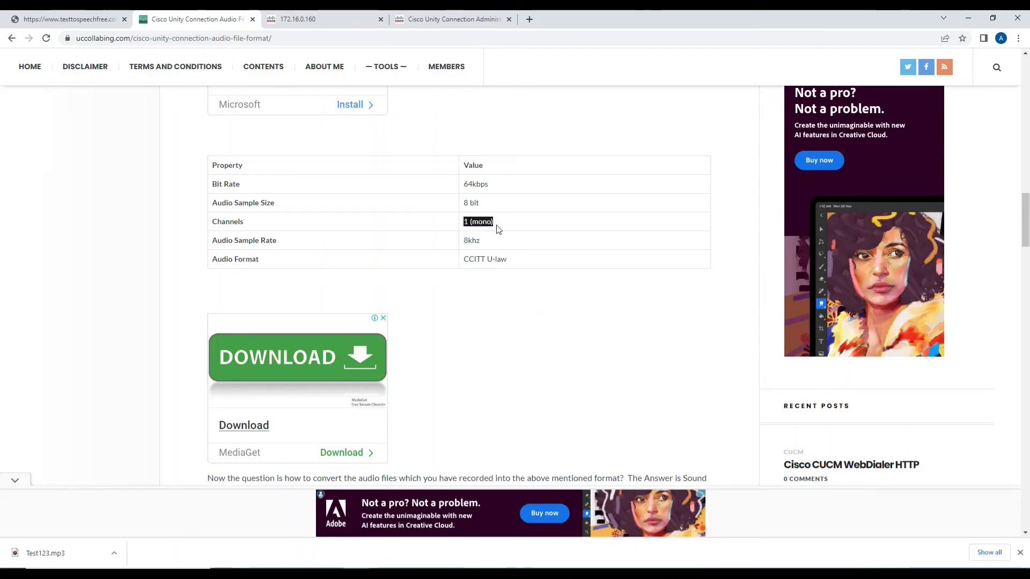
key(alt+Tab)
key(alt+Tab)
double_click(472, 241)
key(alt+Tab)
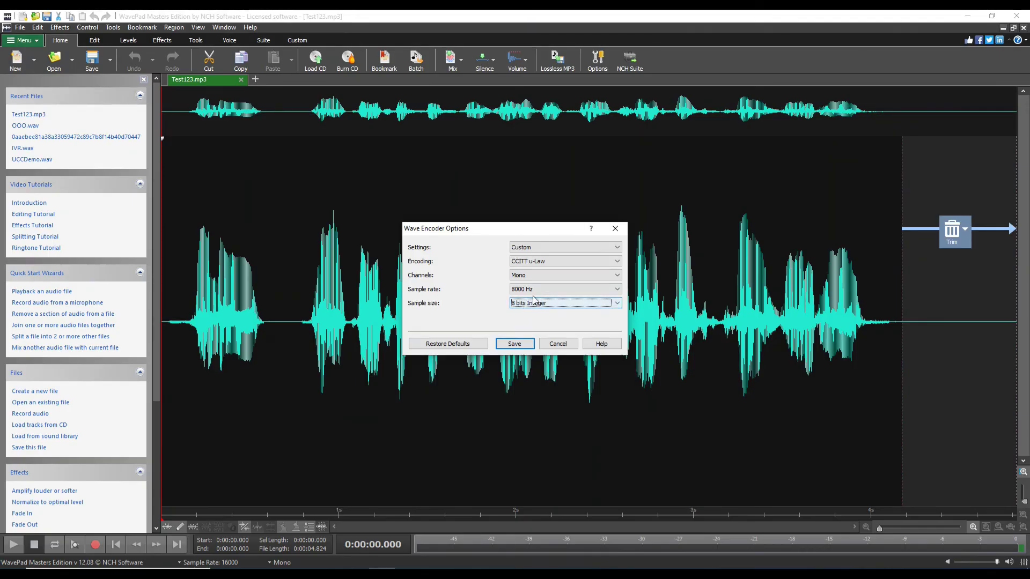
key(alt+Tab)
key(alt+Tab)
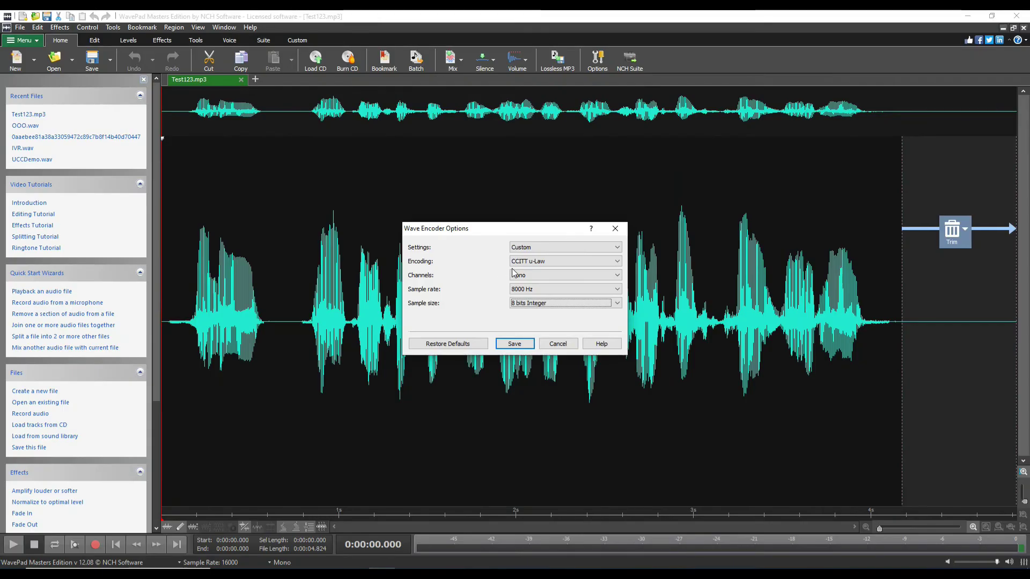
click(515, 344)
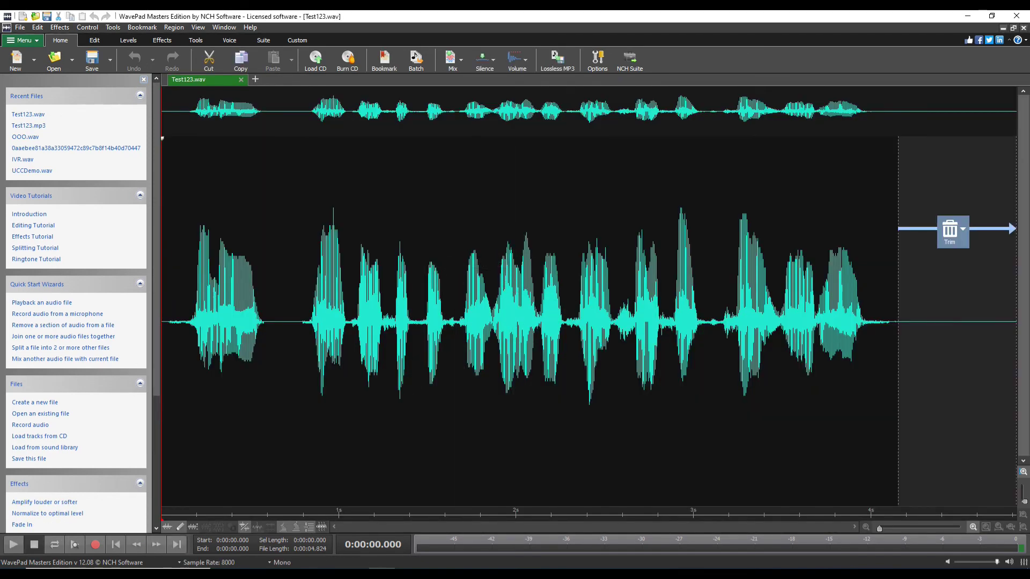
key(alt+Tab)
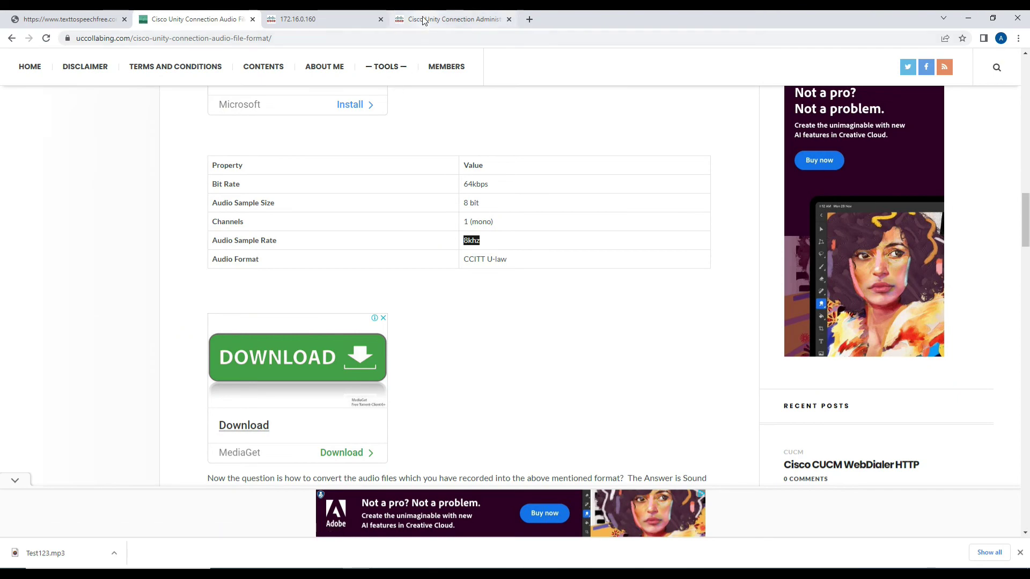
Choose Test123.wav from Downloads as the WelcomeGreetings recorded name upload
click(423, 20)
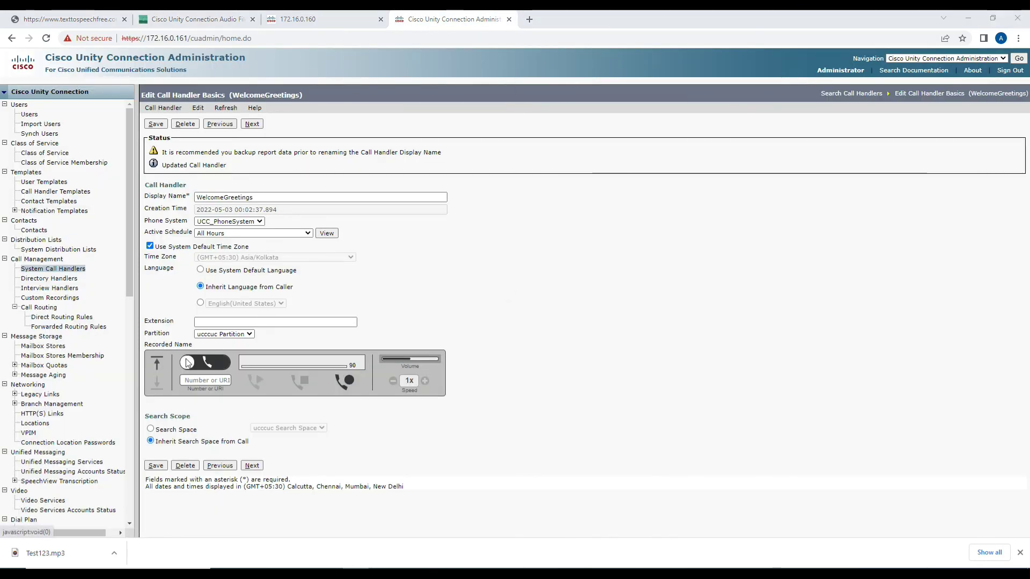
click(187, 362)
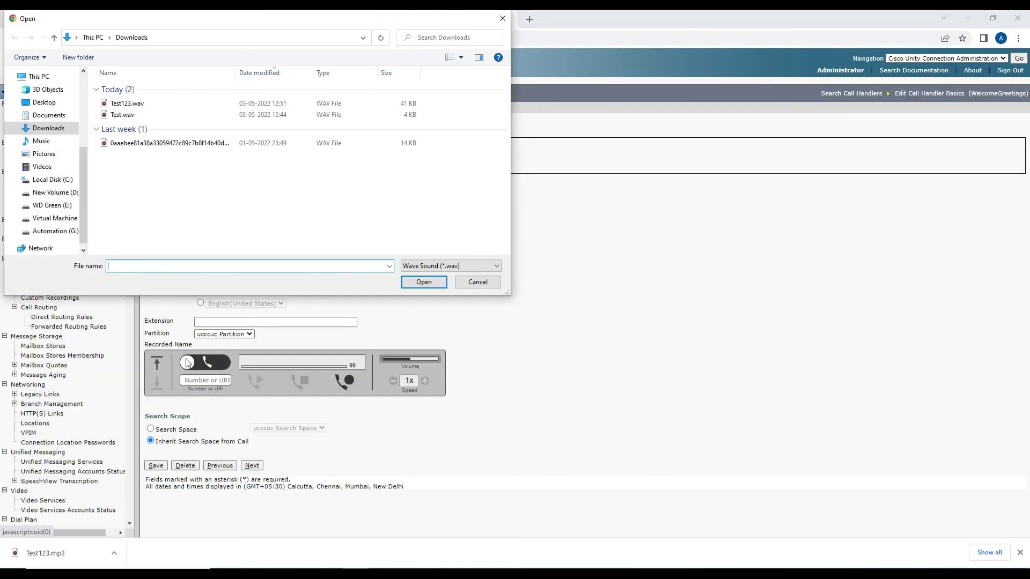
click(137, 105)
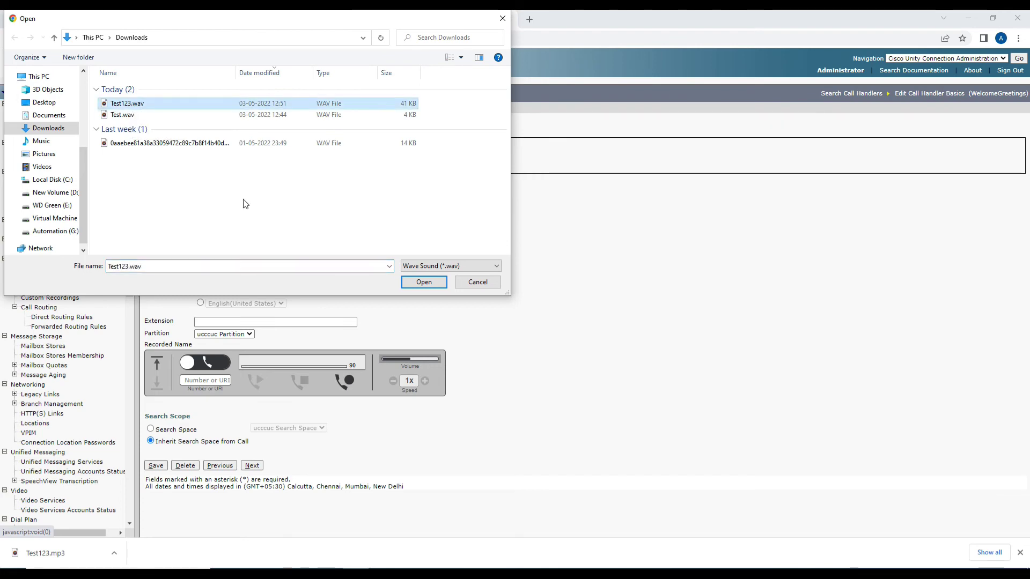
click(423, 282)
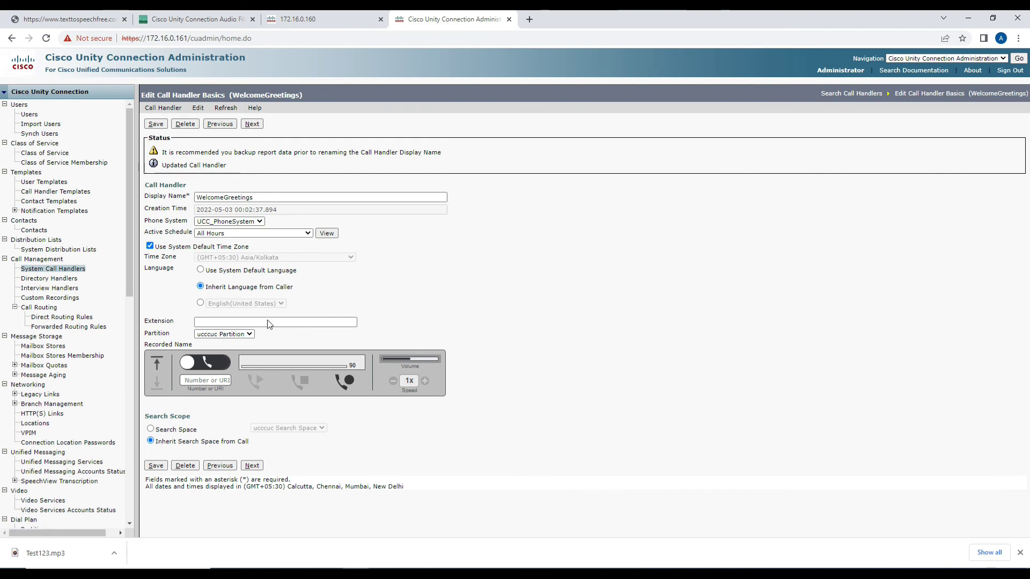
Save the WelcomeGreetings call handler with Test123.wav as its recorded name audio
click(156, 467)
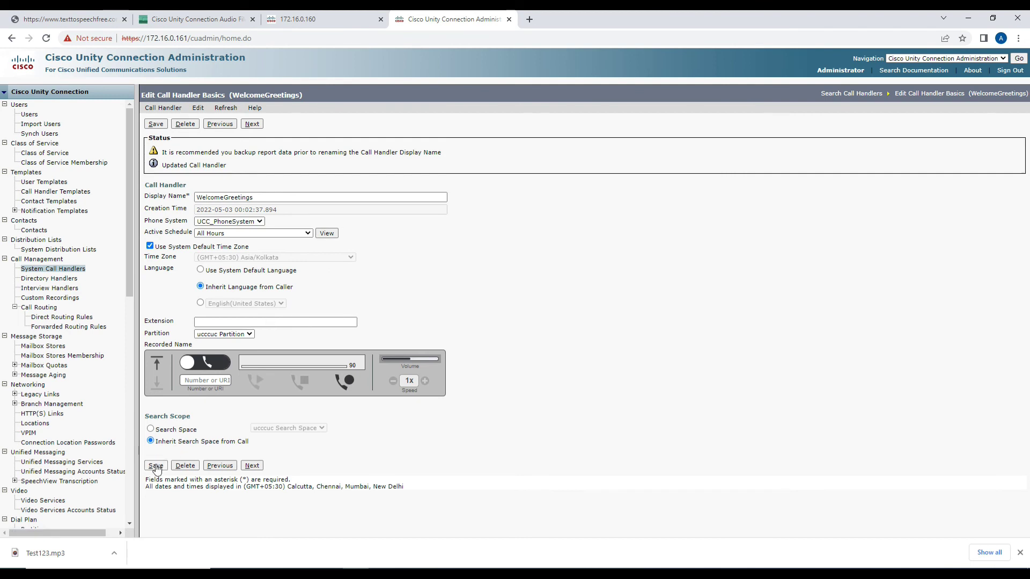